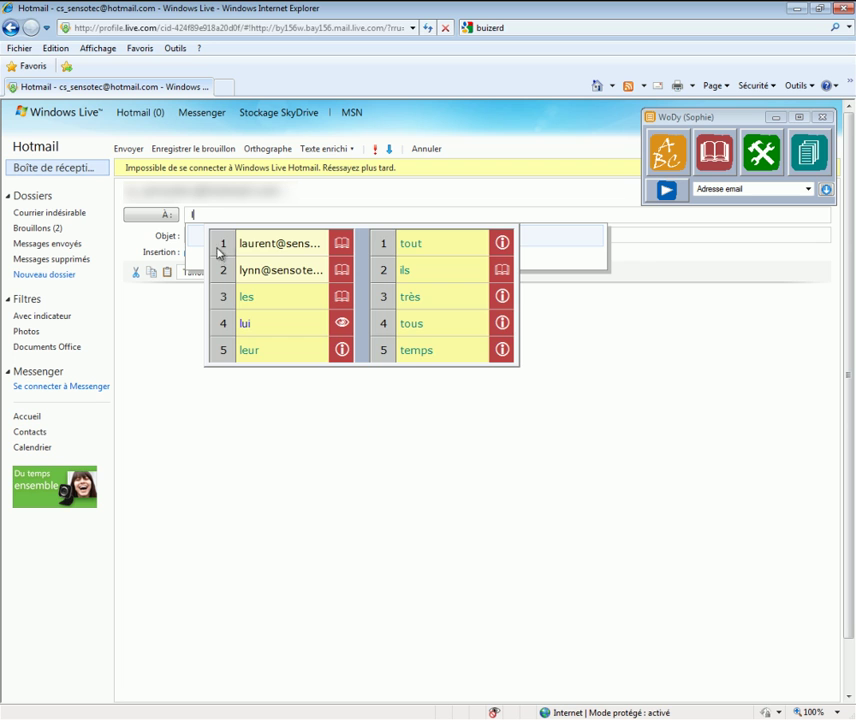
Step: Fill in the recipient's suggested e-mail address and write "Bonjour mon coeur" in the message body using the word suggestions
click(220, 271)
click(281, 349)
text(Bon jour)
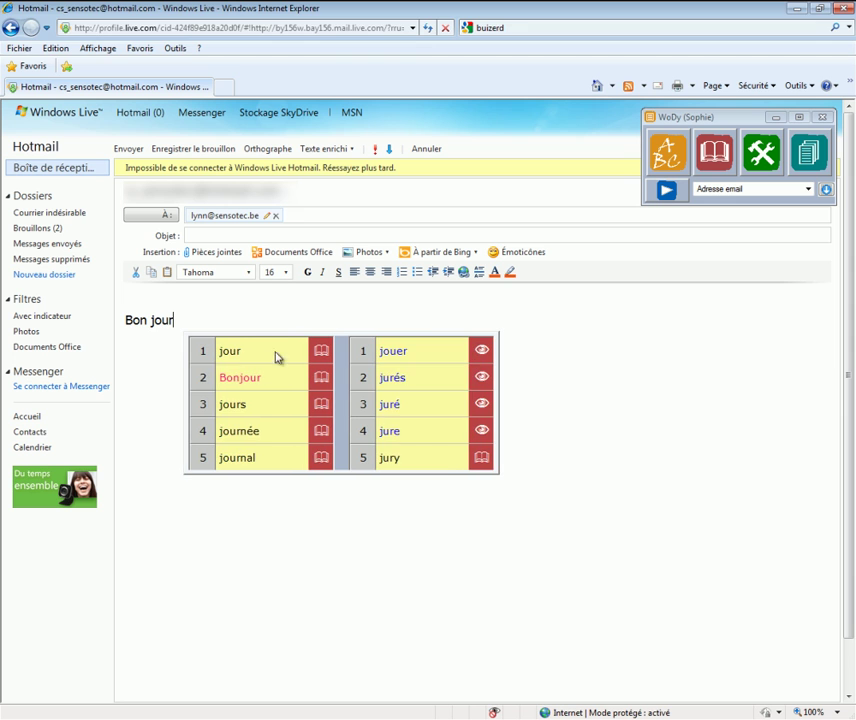
click(208, 379)
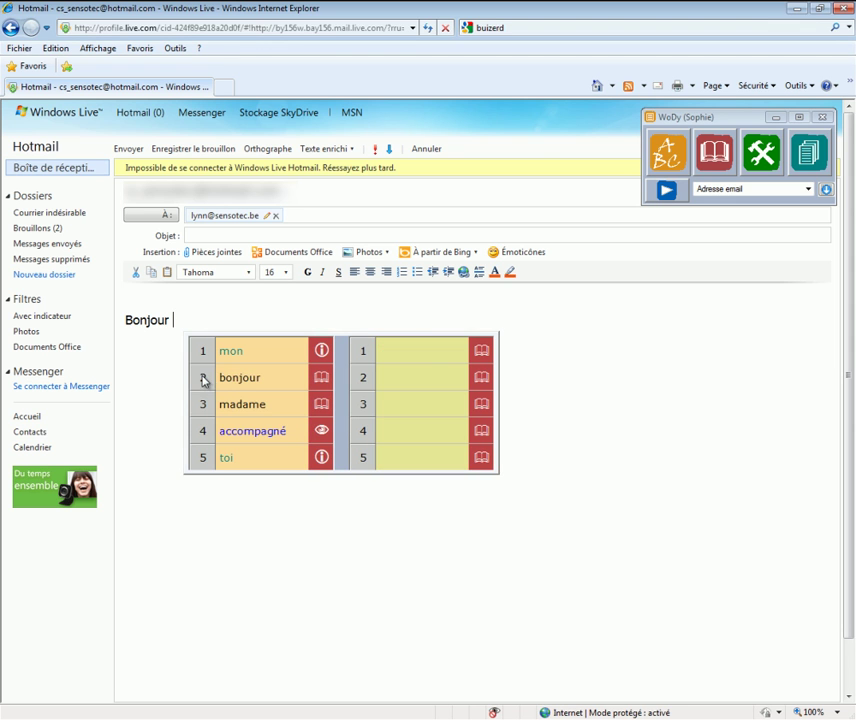
text(mon k)
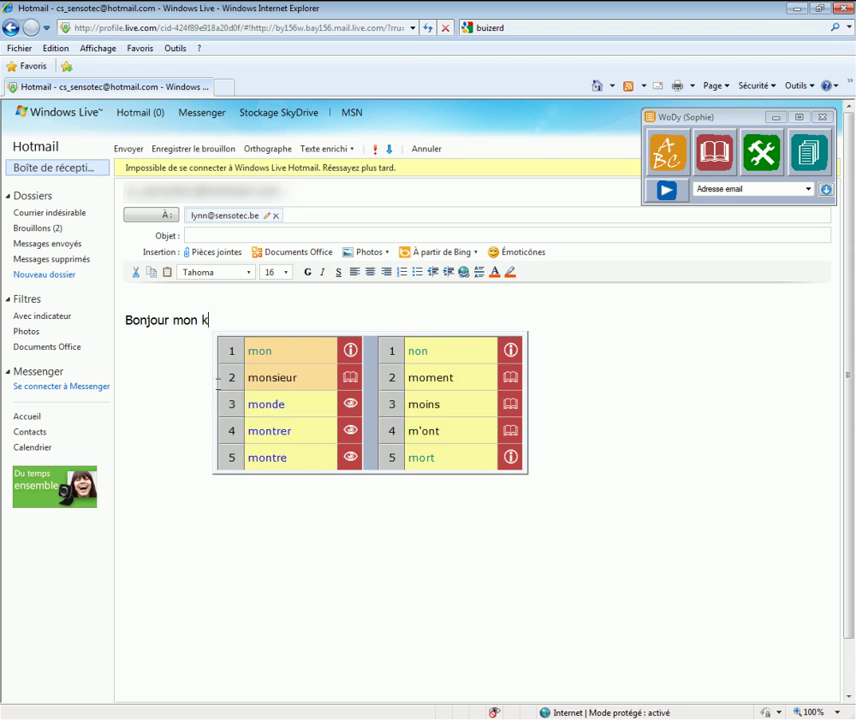
text(eur)
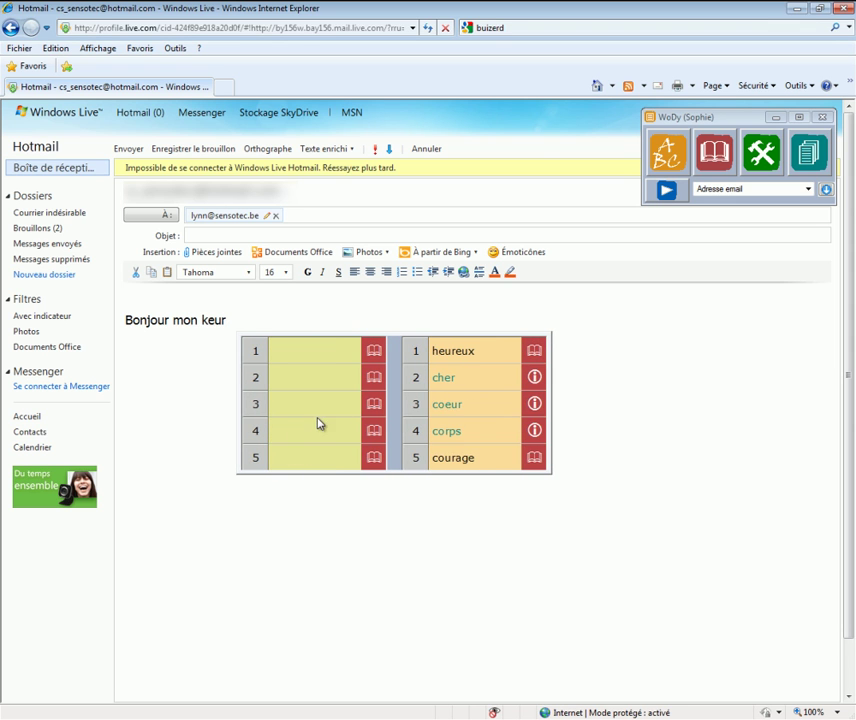
click(412, 407)
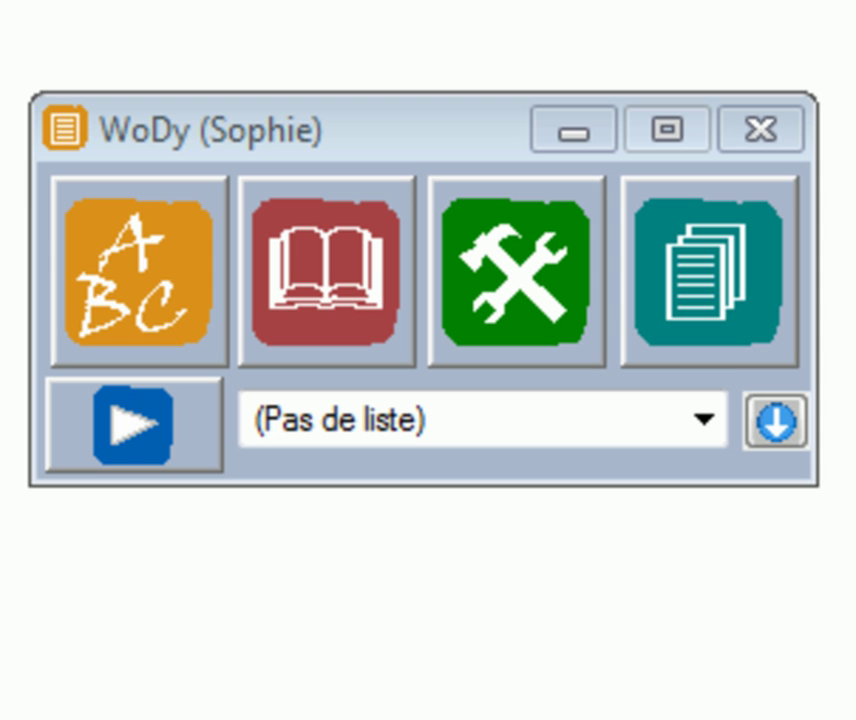
Step: Expand the additional WoDy options to view them and collapse them again
click(790, 420)
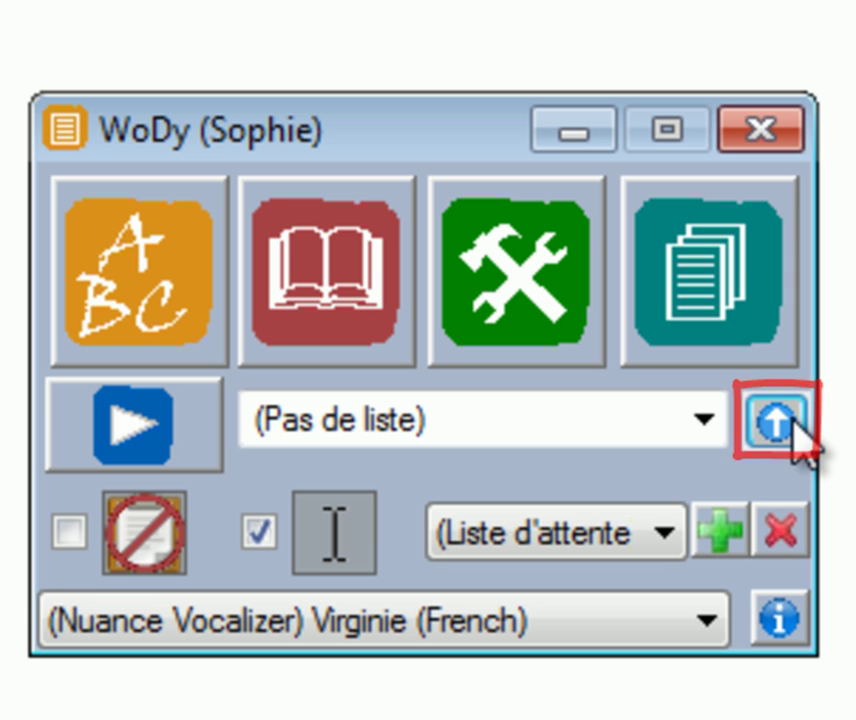
click(790, 420)
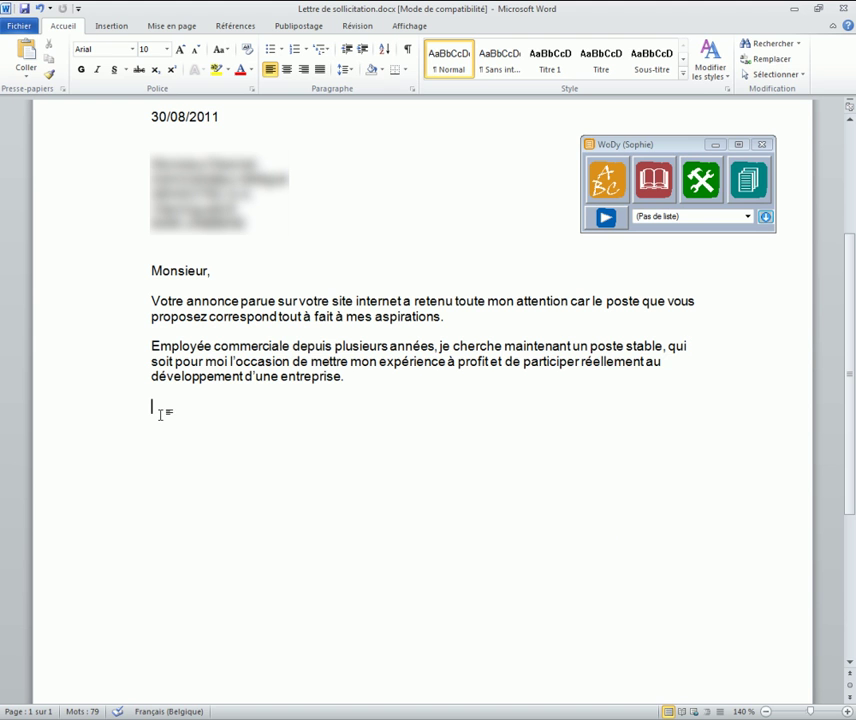
Step: Write "Je suis donc intéressé par des activités" below the second letter paragraph using word suggestions, enlarging the suggestion list to ten rows
text(Je suis donc inté)
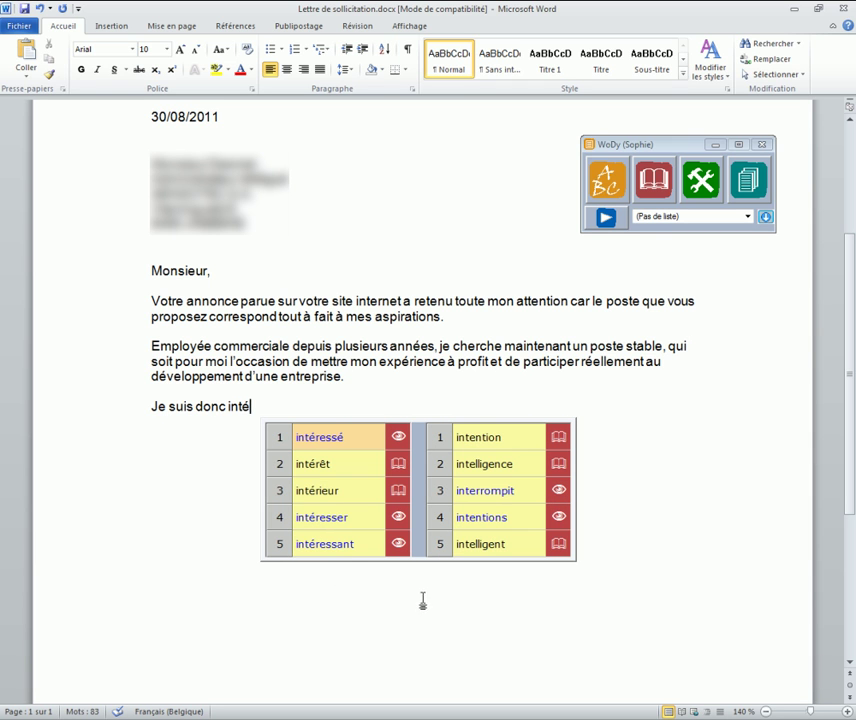
drag(421, 562, 424, 673)
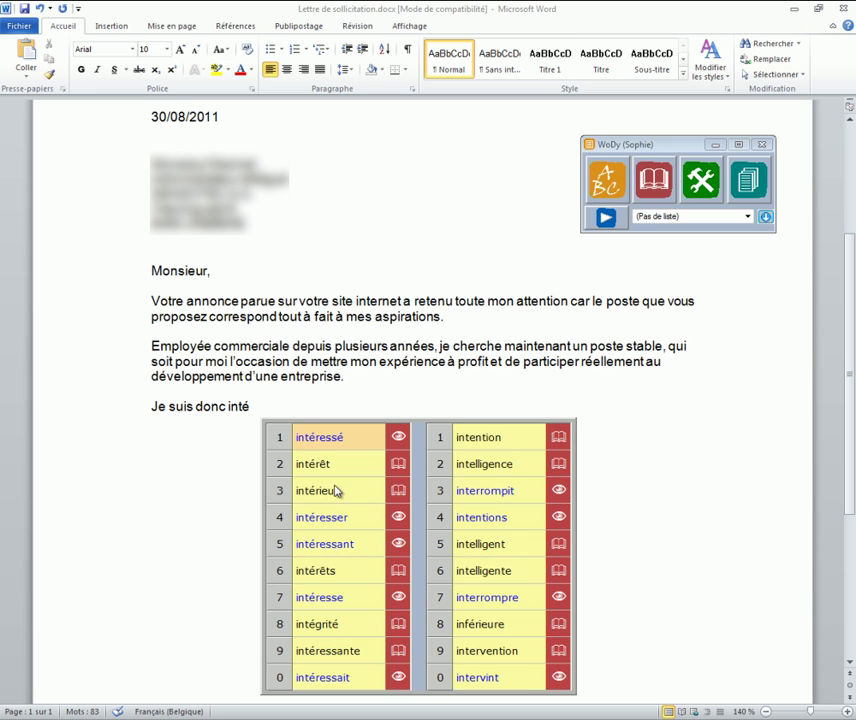
click(281, 438)
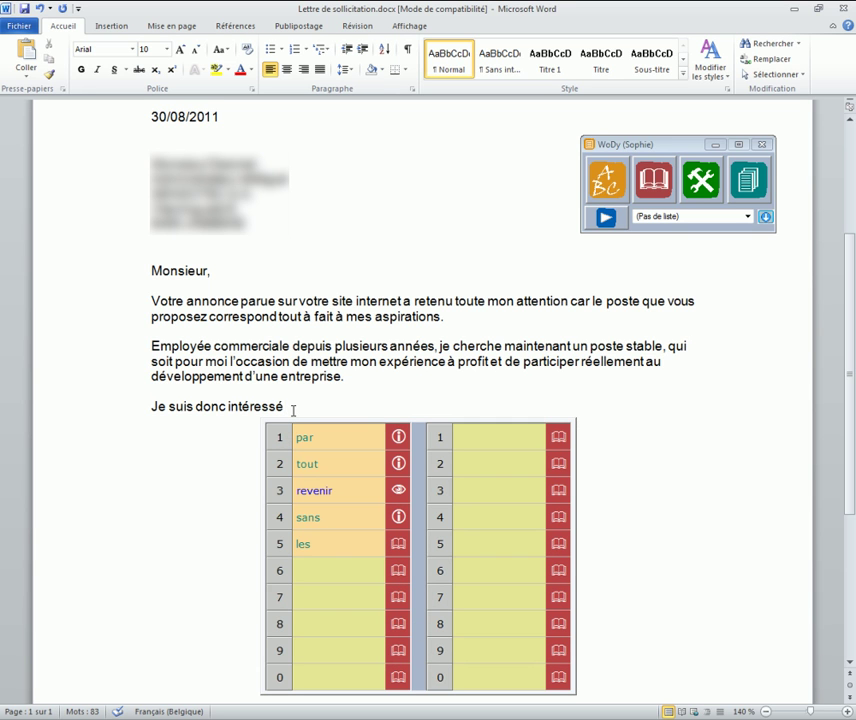
text(par de)
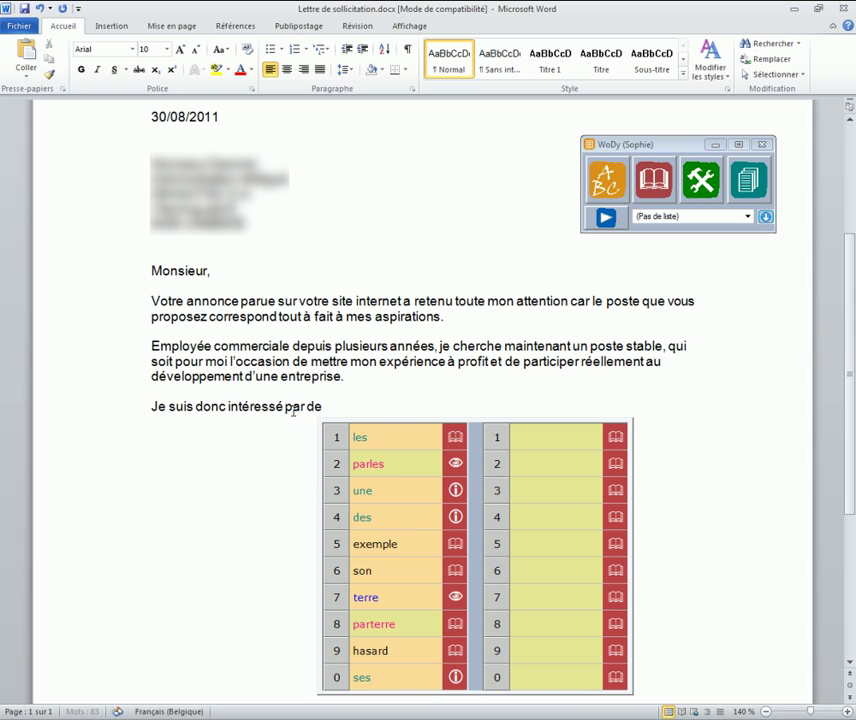
text(s a)
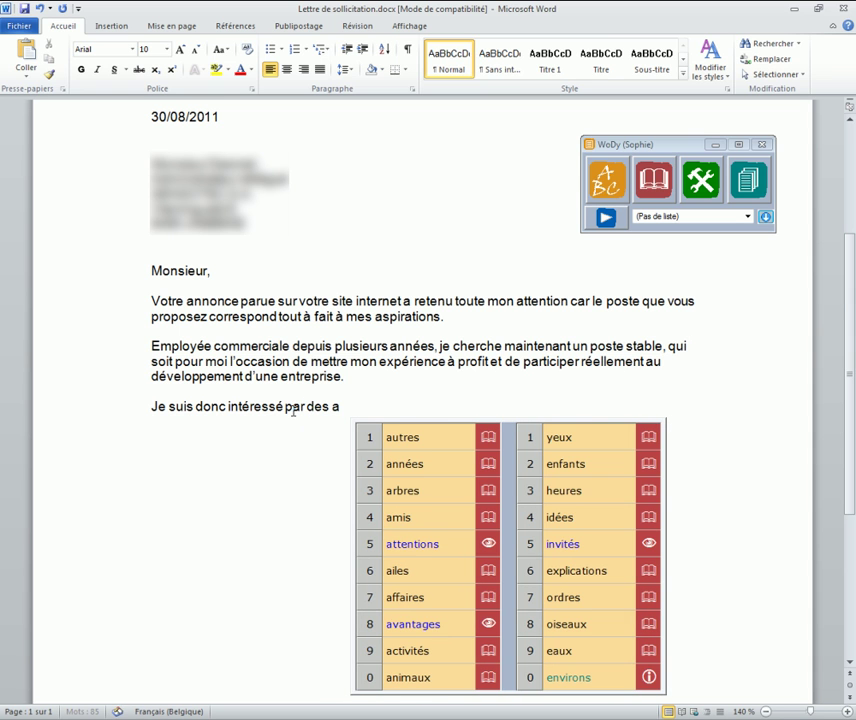
text(cti)
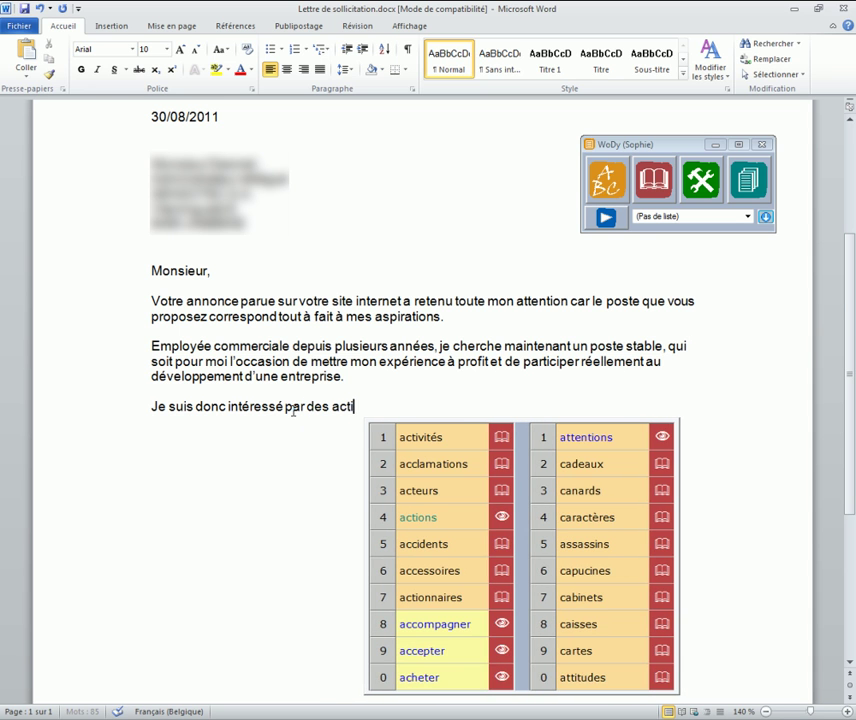
click(385, 442)
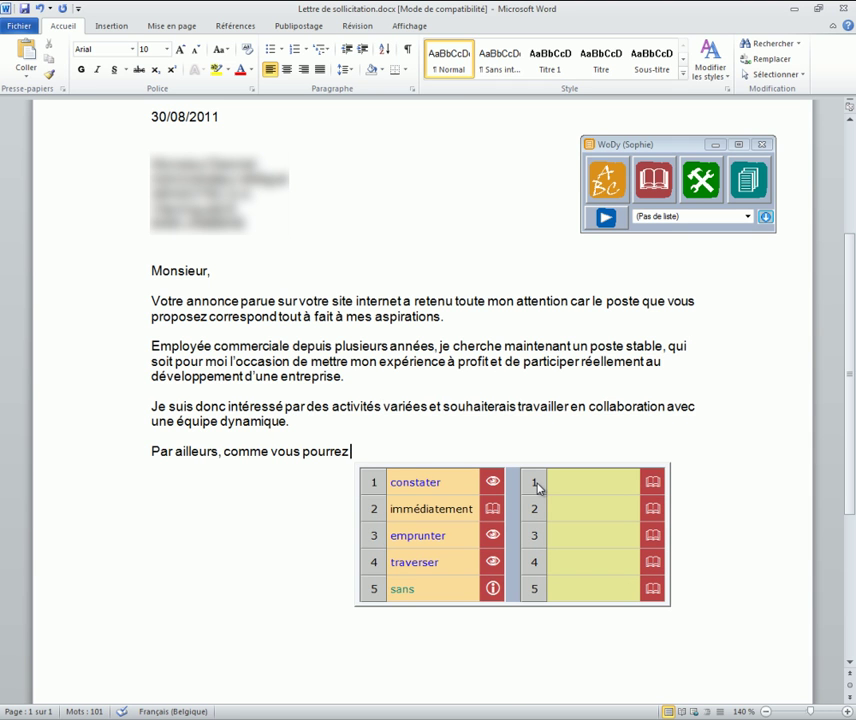
Step: Continue the sentence after "pourrez" with "le constater dans le curriculum vitae", replacing misspelled words with the suggested corrections
text(le consta)
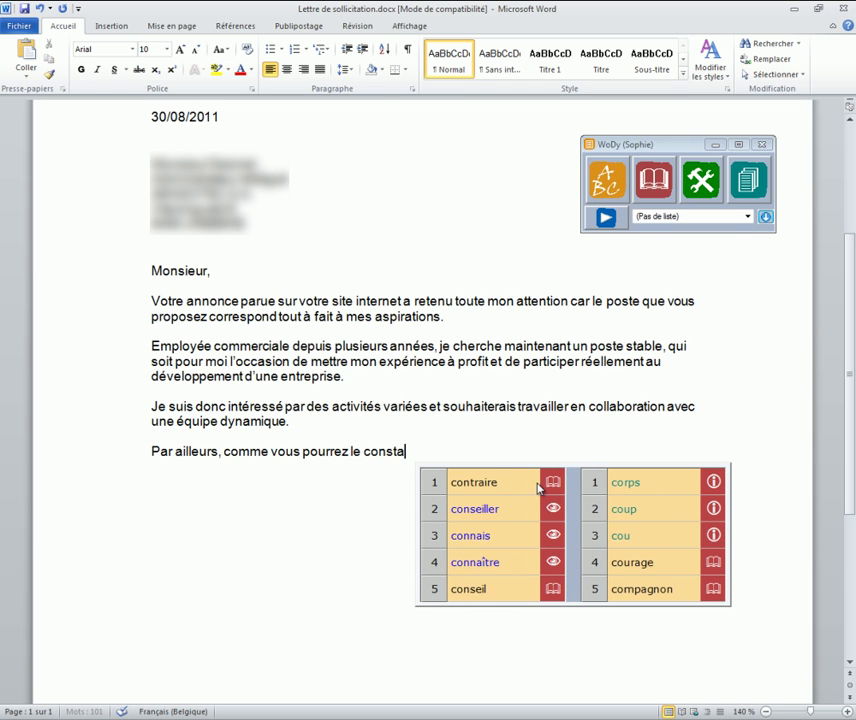
text(etr)
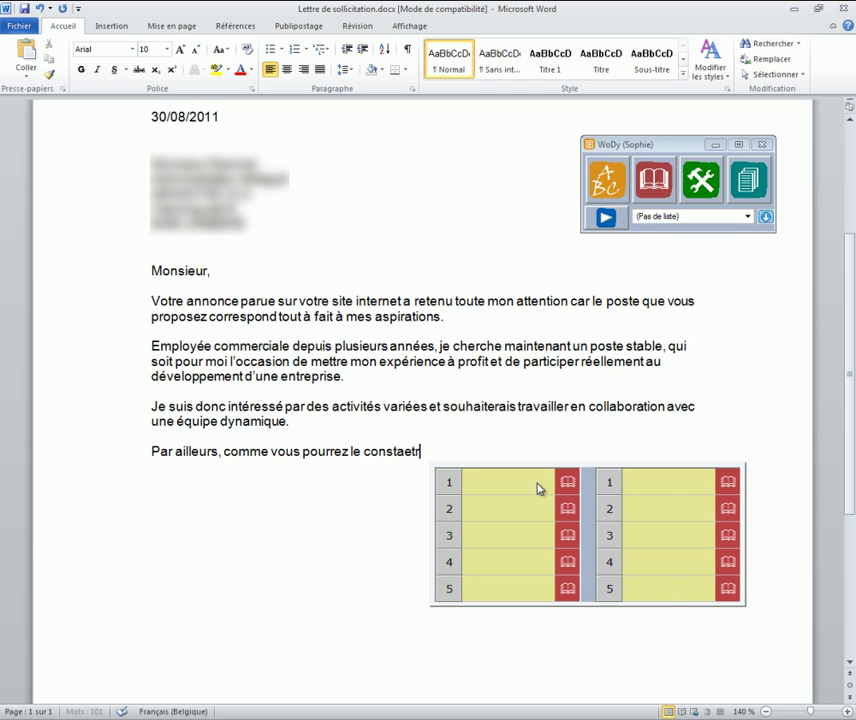
click(611, 482)
text(dans le kuric)
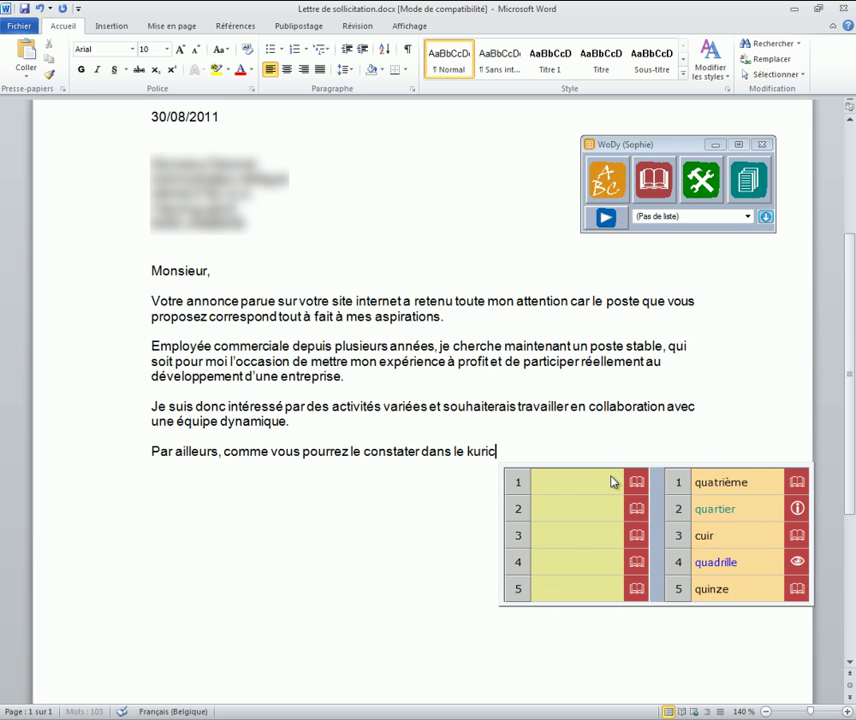
click(686, 484)
text(vité)
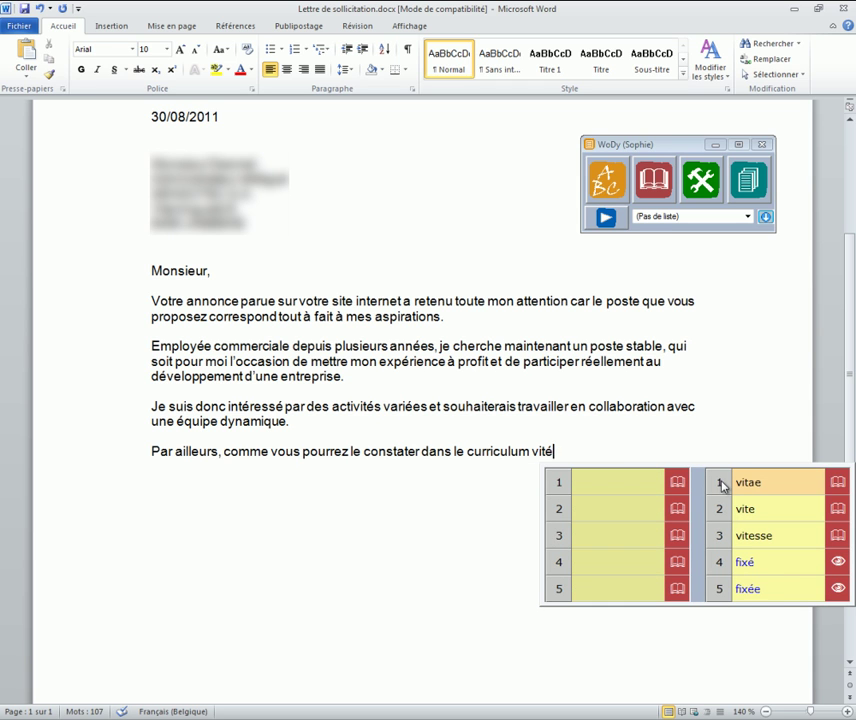
click(722, 484)
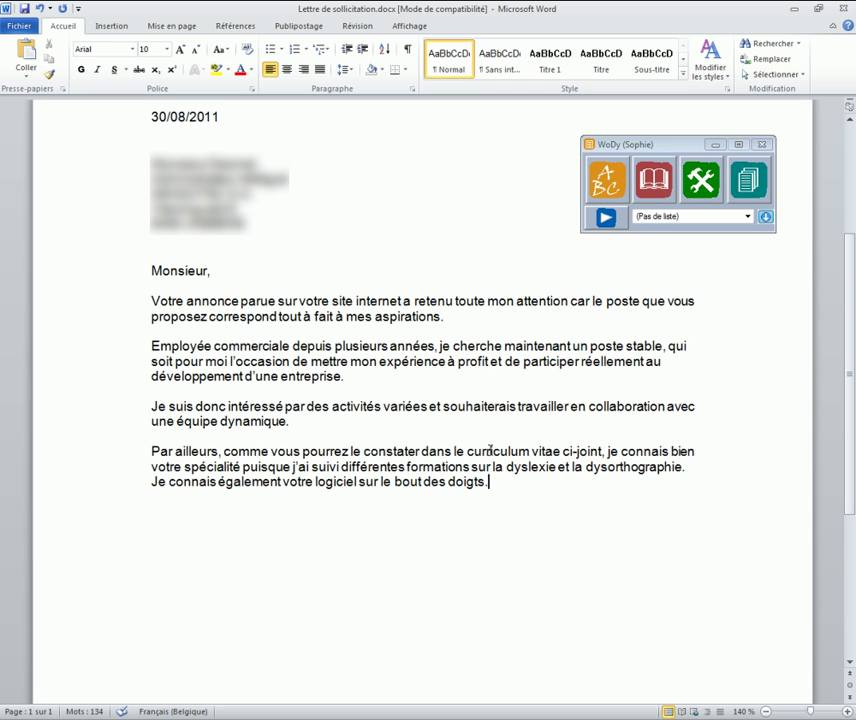
Step: Have the letter read aloud starting from "Monsieur," and pause the reading
click(153, 271)
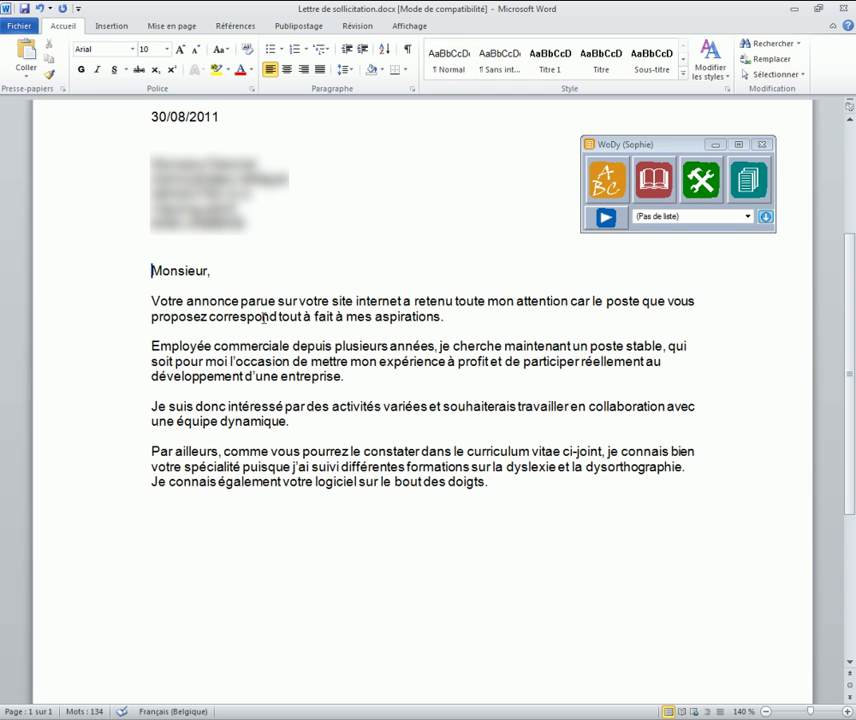
click(605, 218)
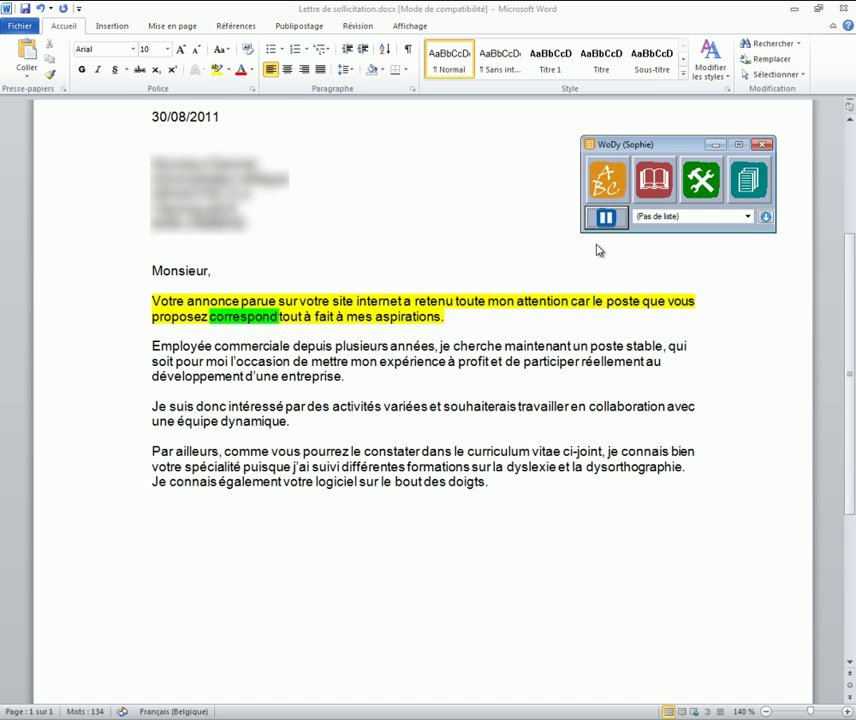
click(605, 218)
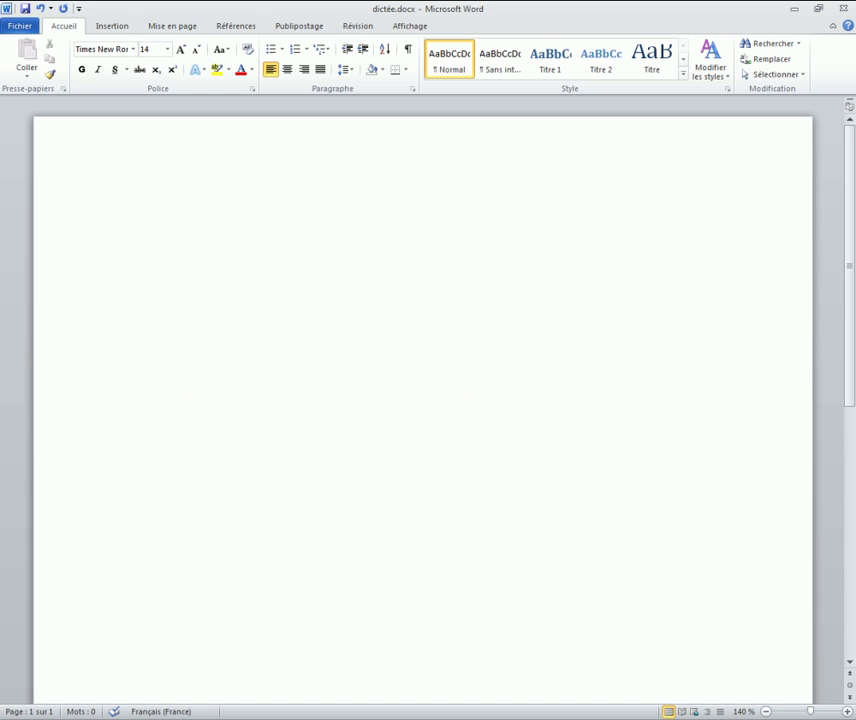
Step: Write "Le corbeau les à observer puits a déploié" in the empty dictée.docx document
text(Le corbeau)
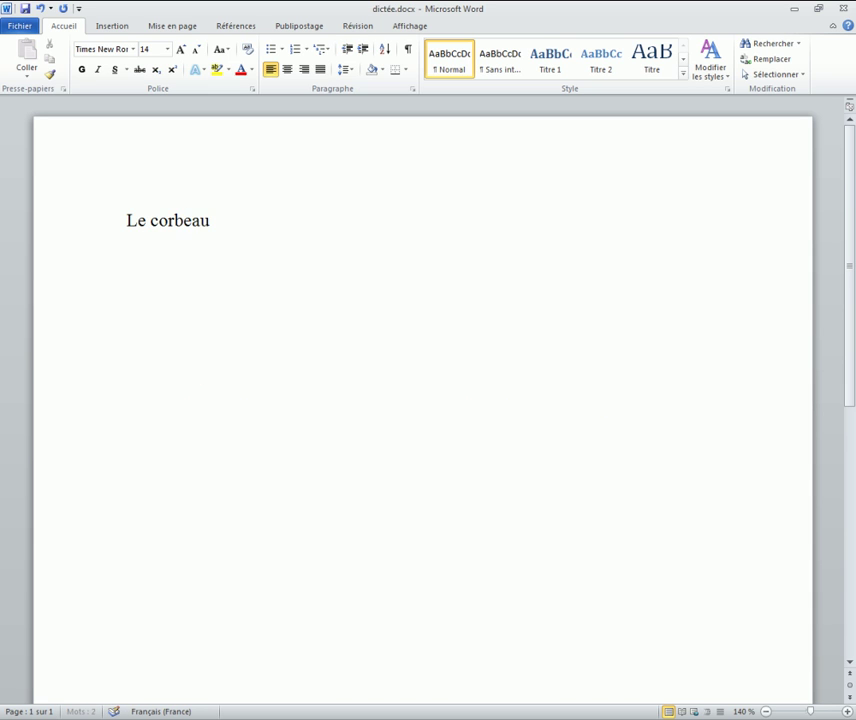
text( les à observer puits)
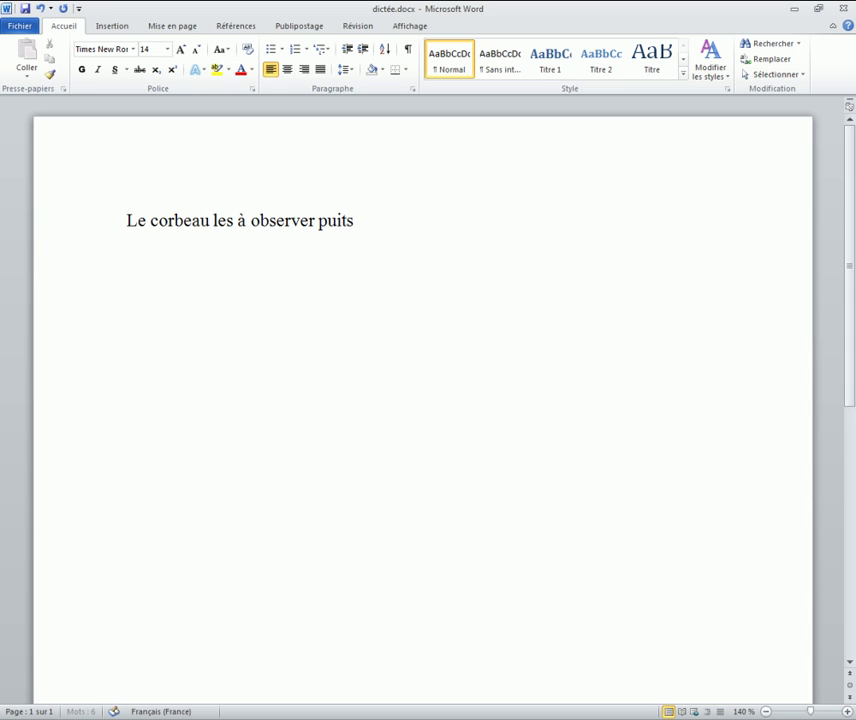
text( a déploié)
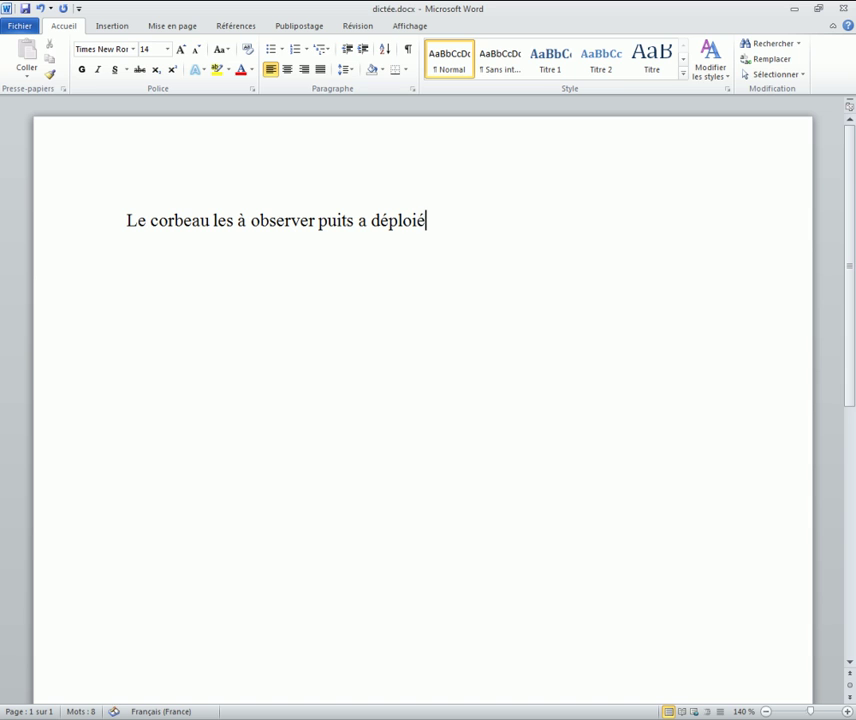
Step: Continue the dictation sentence with "c'est ailes et ces élancé en lachant la sourit que les enfants vont recueillir et soigner."
text( c'est ai)
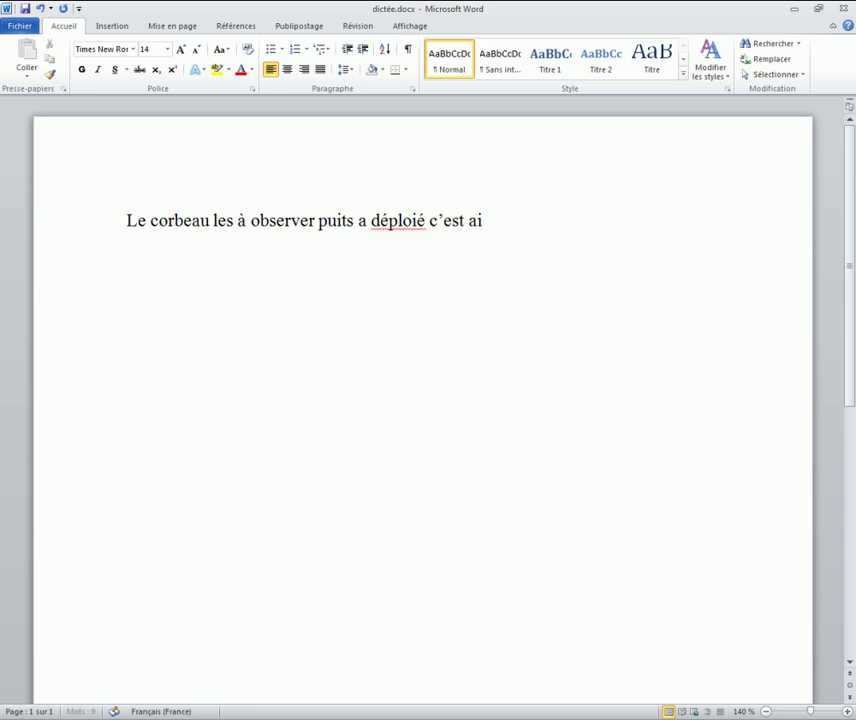
text(les et ces é)
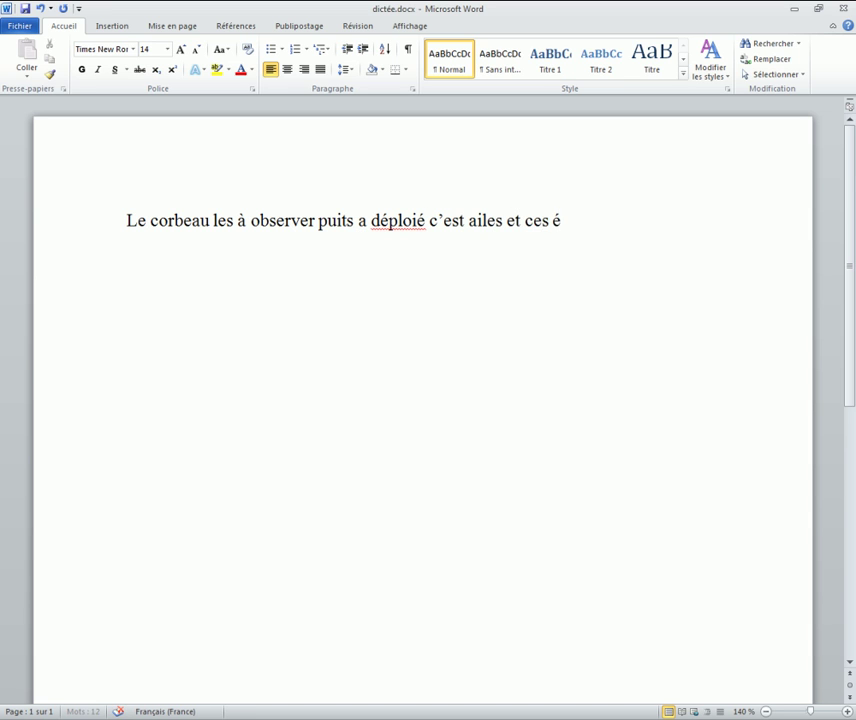
text(lancé en la)
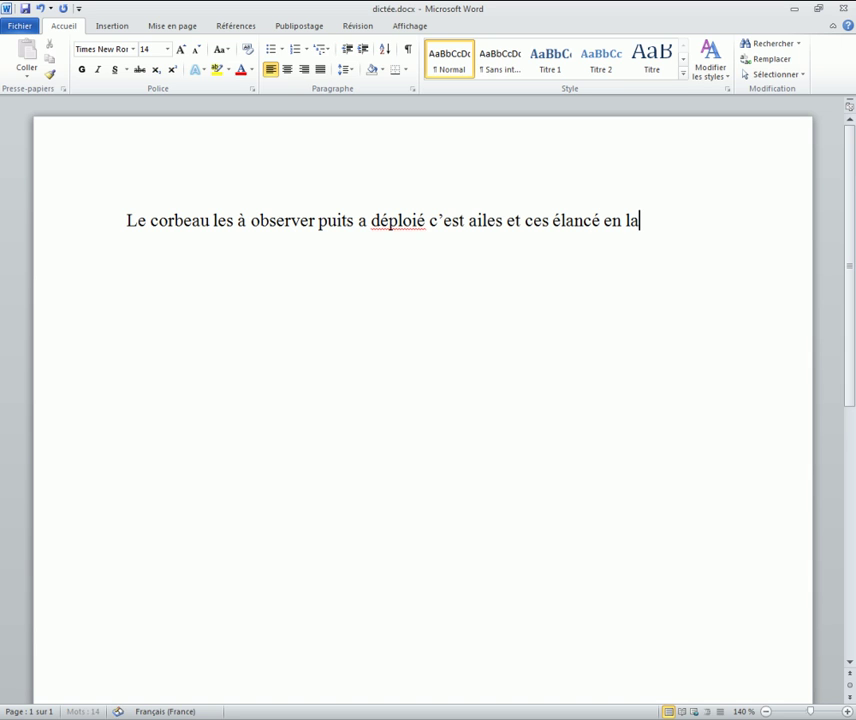
text(chant la)
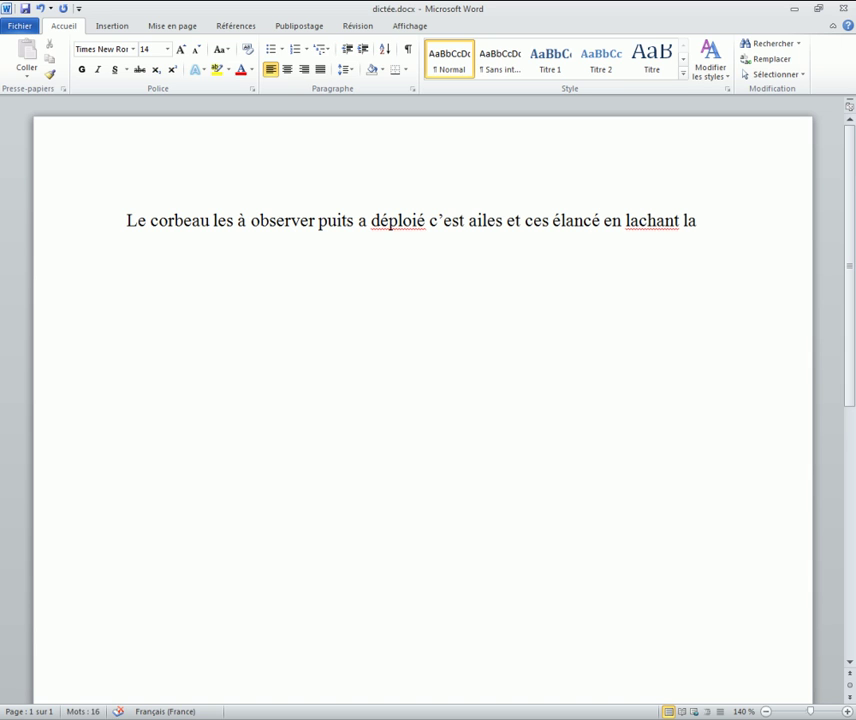
text( sourit que)
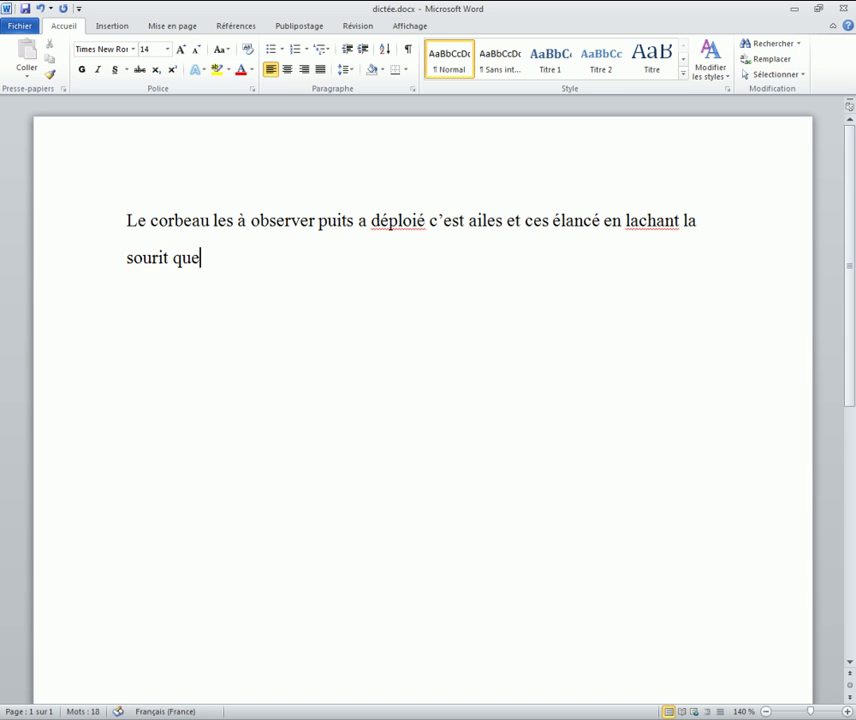
text( les enfants vont recu)
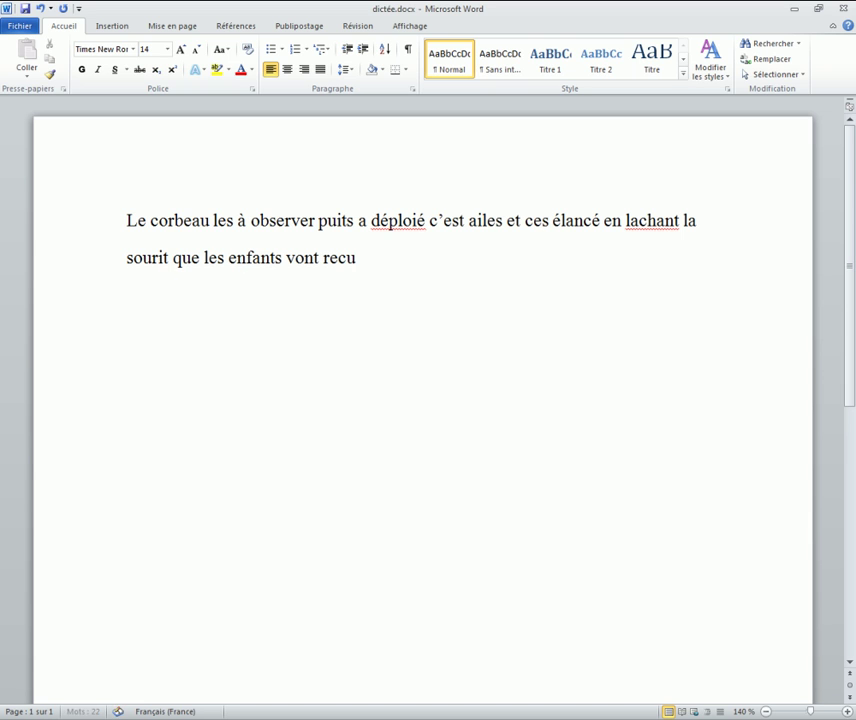
text(eillir et soign)
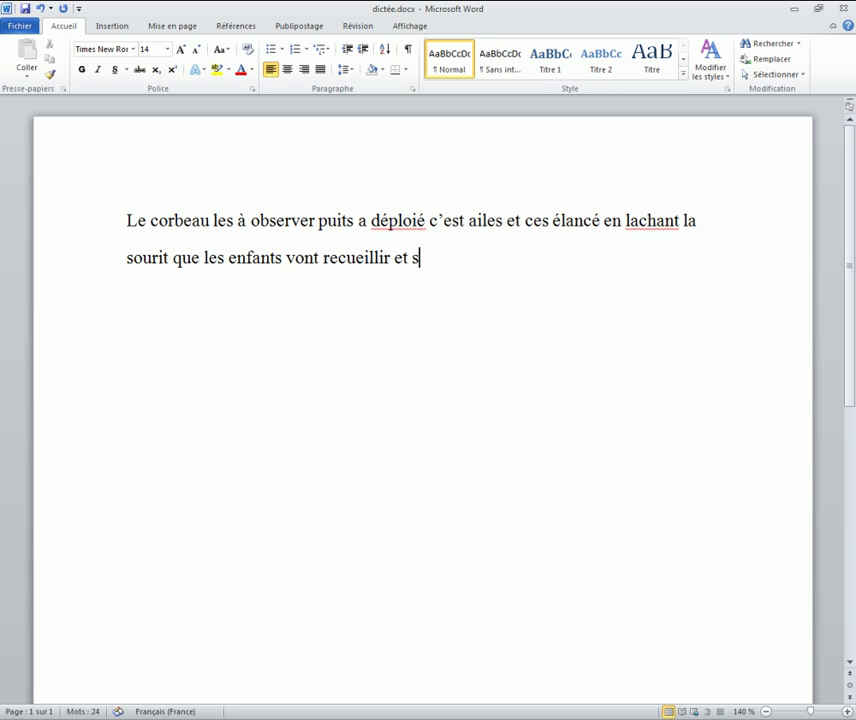
text(er.)
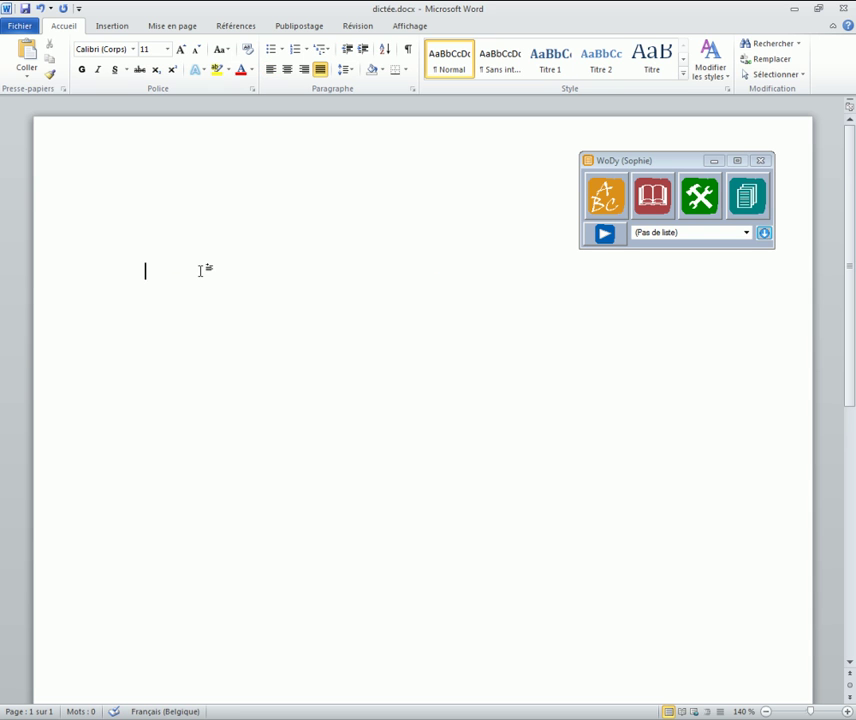
Step: Write "Le corbeau" in the empty dictée.docx document, starting with "Le kor" and accepting the suggested word "corbeau"
text(Le kor)
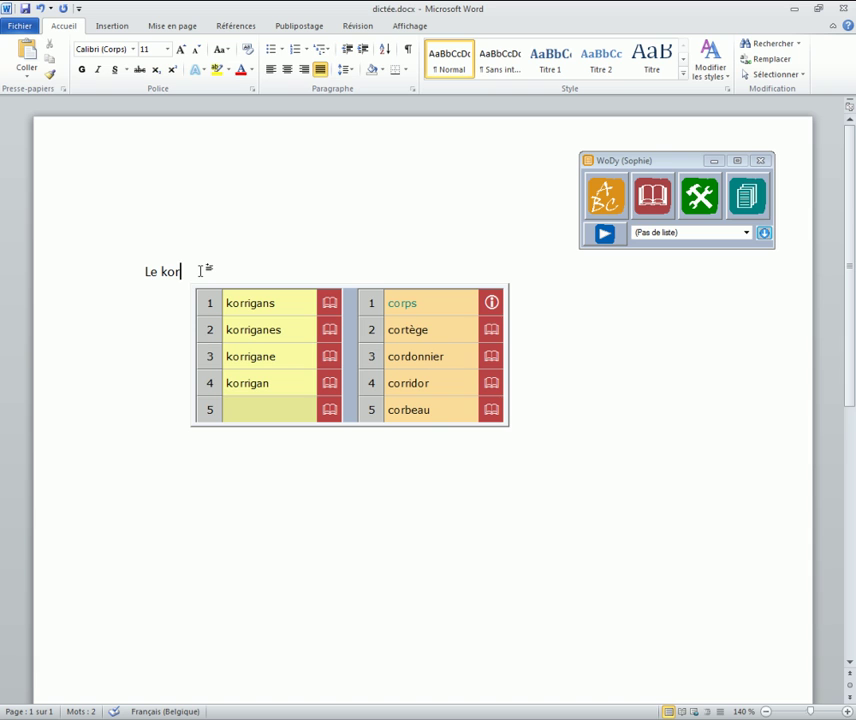
click(252, 304)
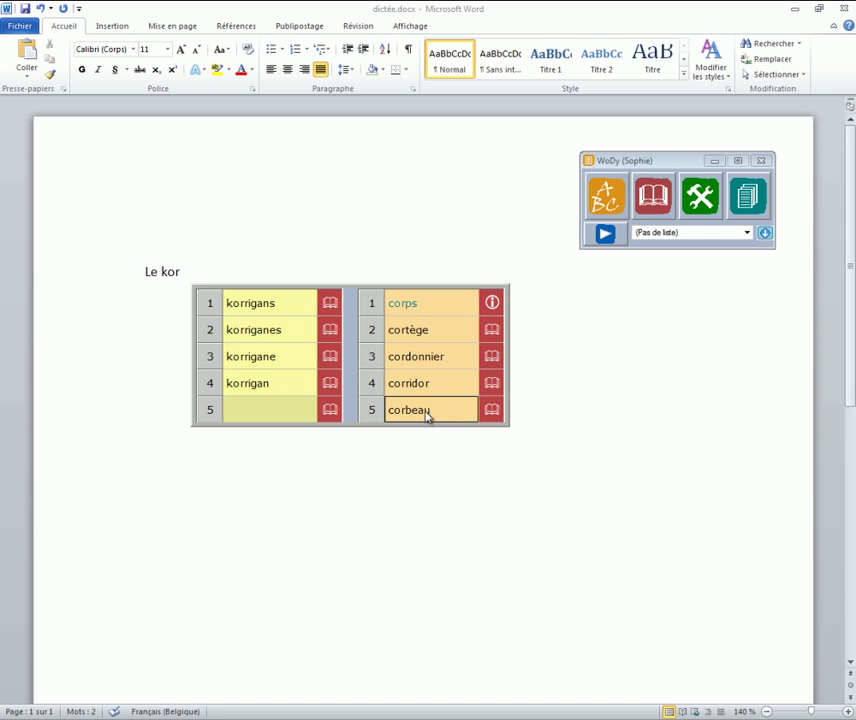
click(378, 412)
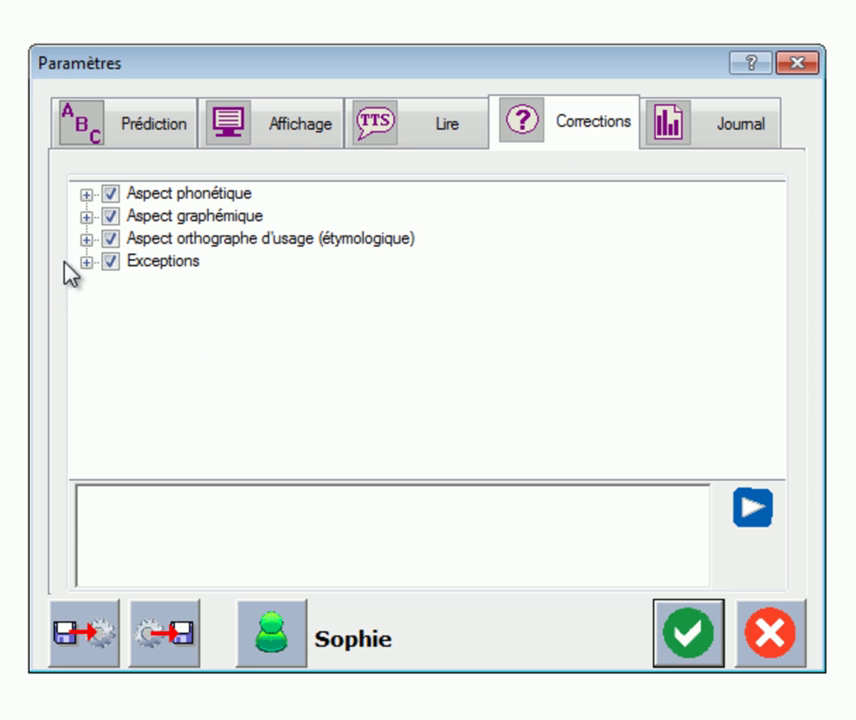
Step: Examine the Apostrophe rules within the Exceptions of the WoDy correction settings, selecting the "c apostrohe" rule
click(86, 262)
click(113, 284)
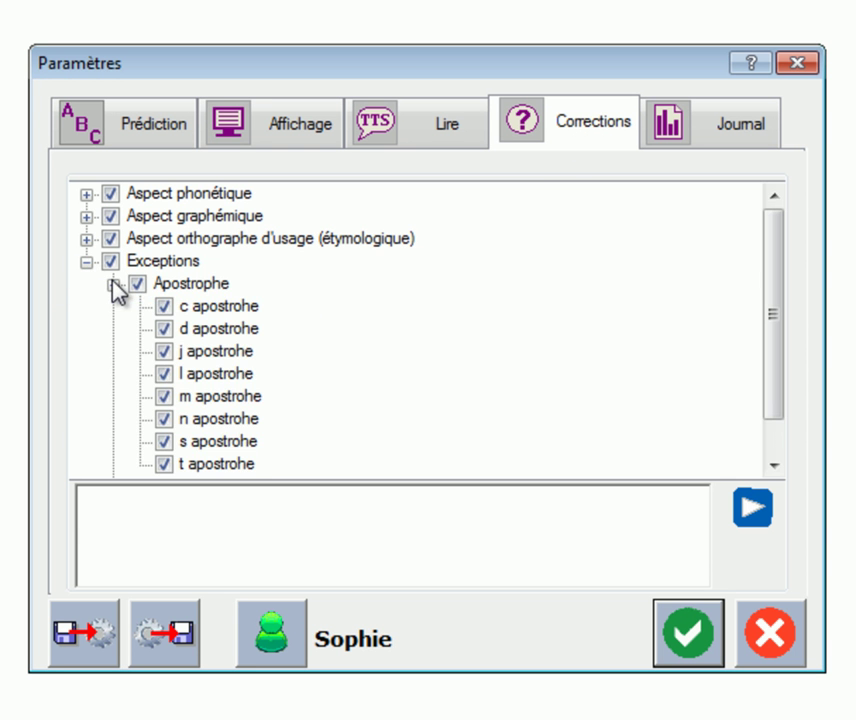
click(203, 308)
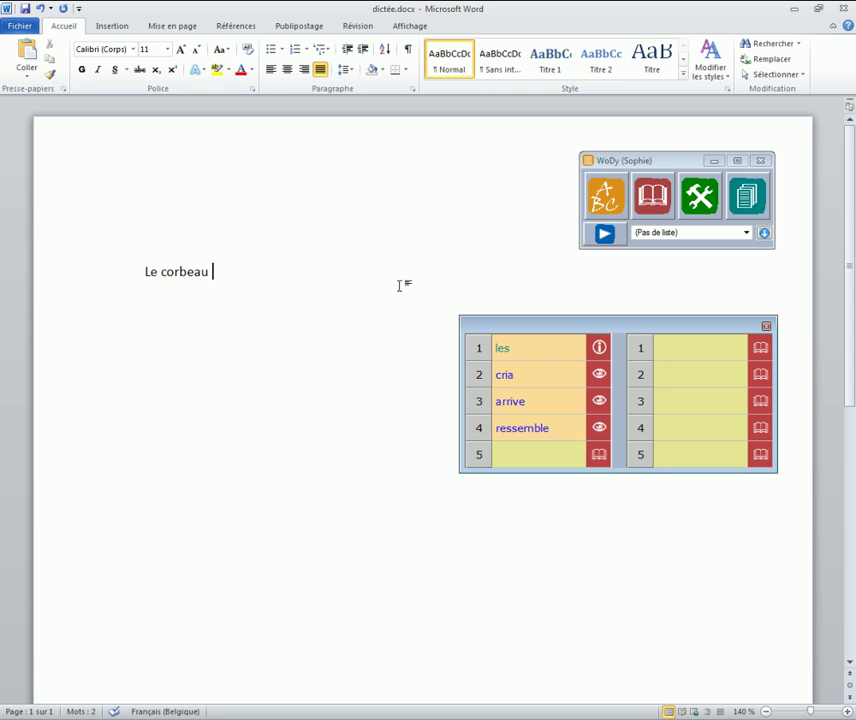
Step: Add "les" after "Le corbeau", checking its example sentence and its homophone "lait" in the word lookup first
text(le)
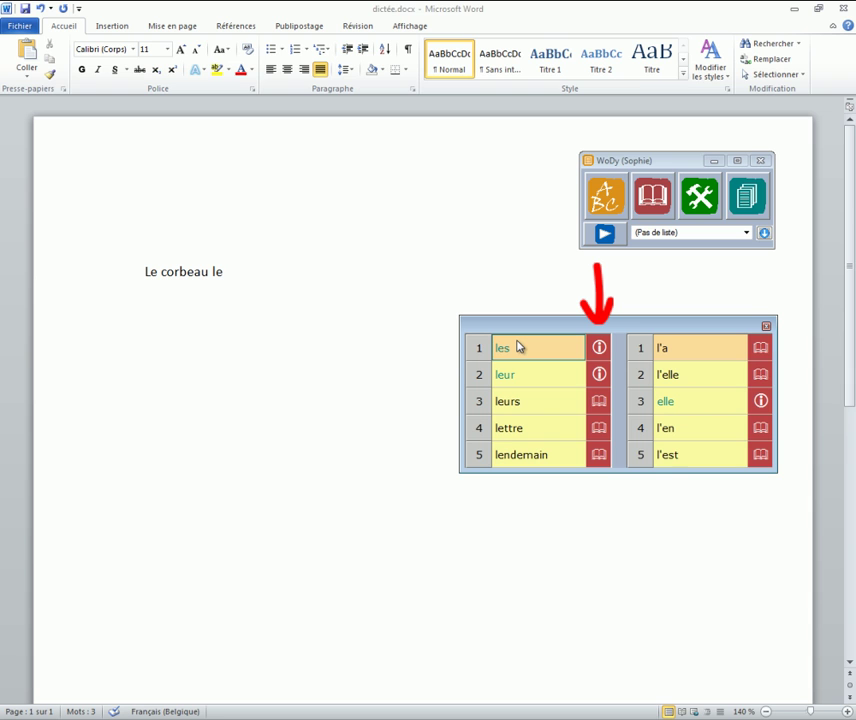
click(598, 347)
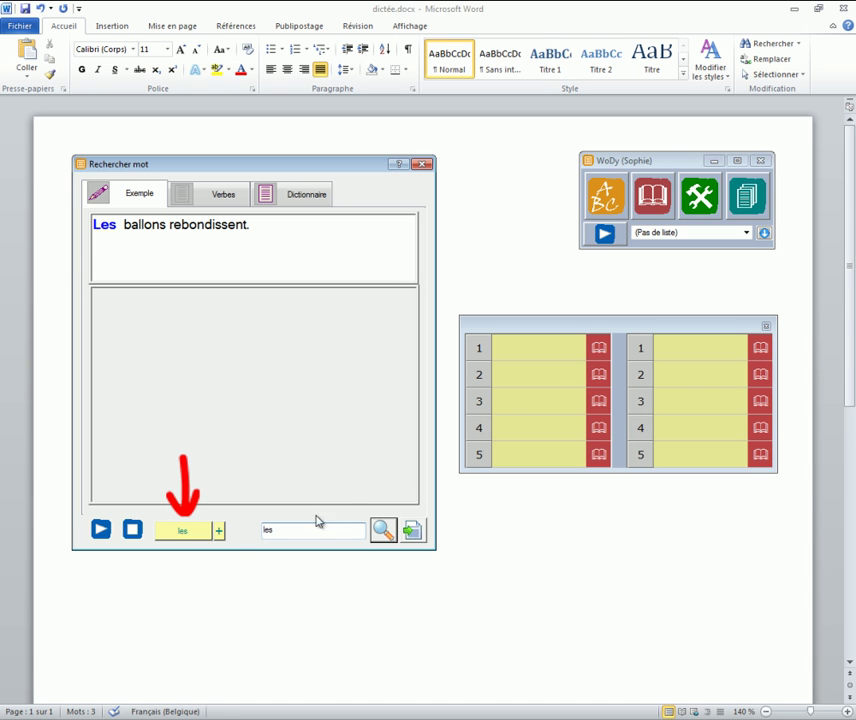
click(219, 533)
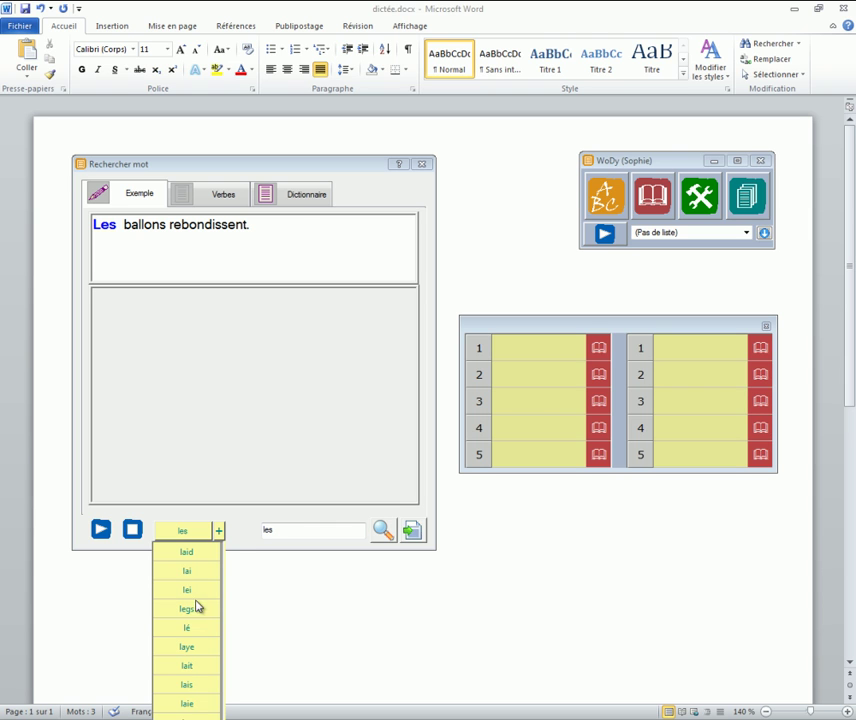
click(203, 669)
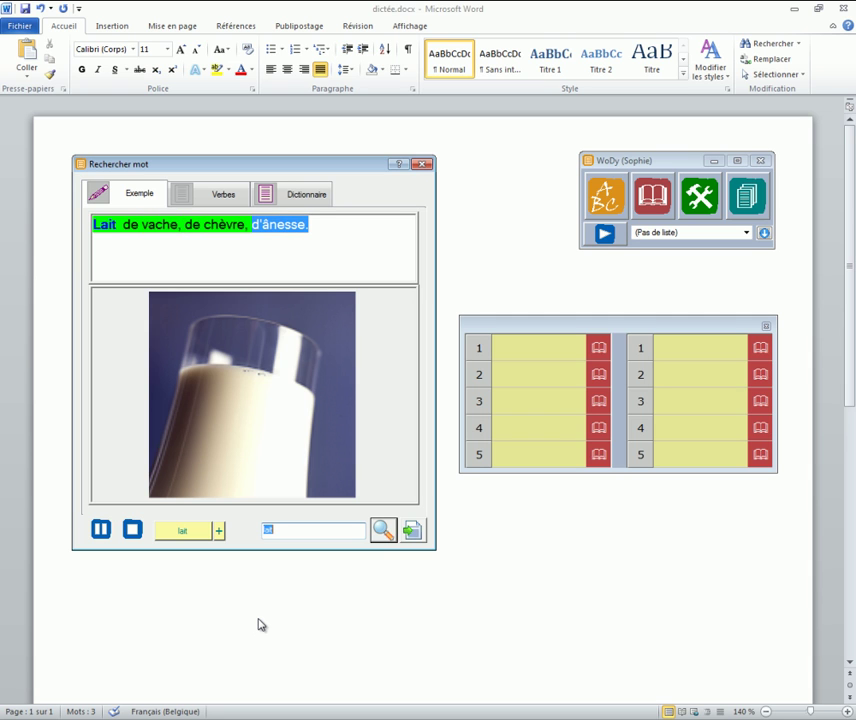
click(422, 163)
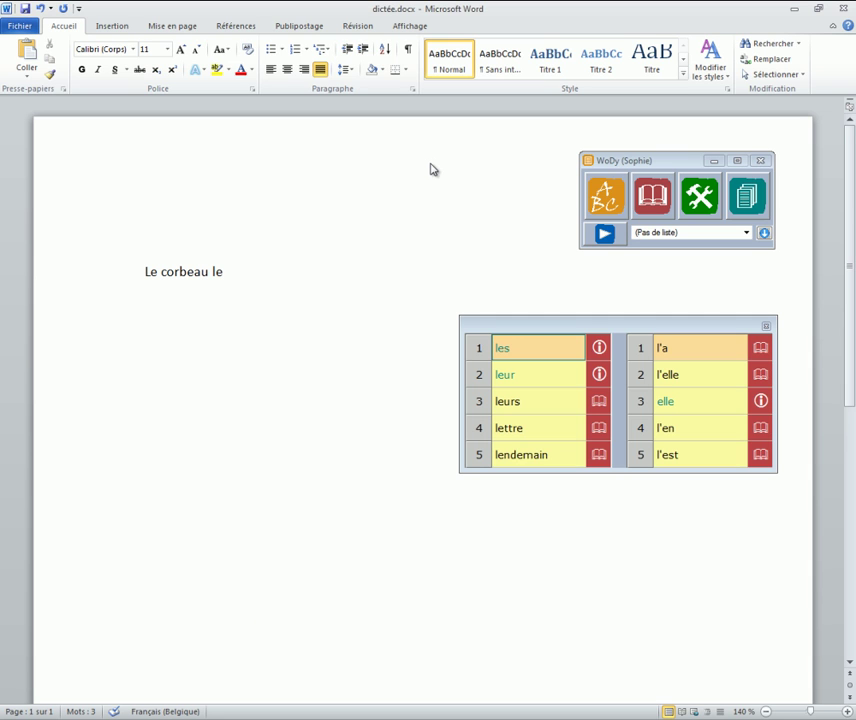
click(477, 348)
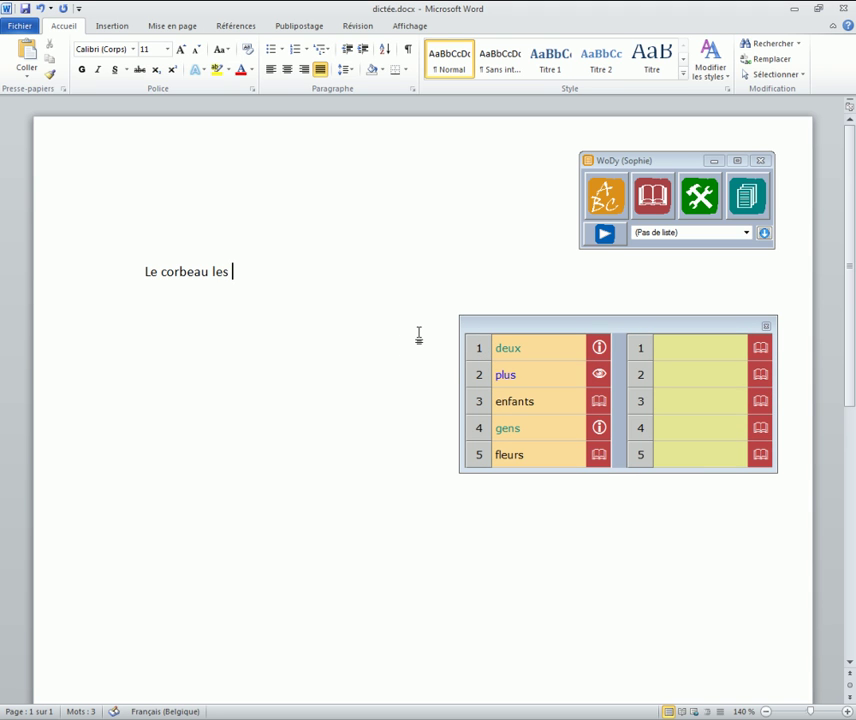
Step: Continue with "a obser" and insert the passé composé form "il a observé" from the conjugation of the verb observer
text(a obse)
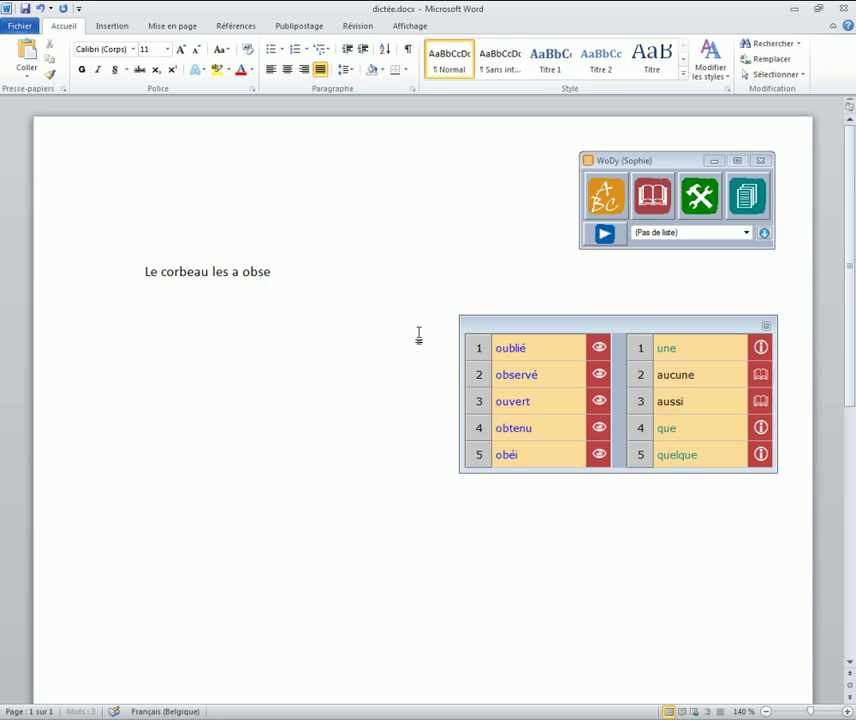
text(r)
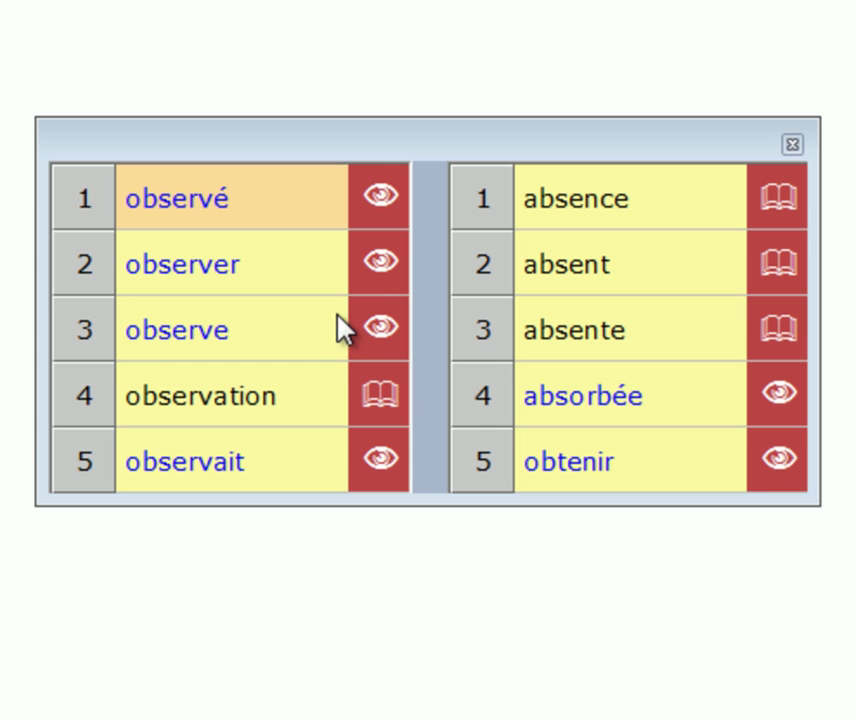
click(376, 266)
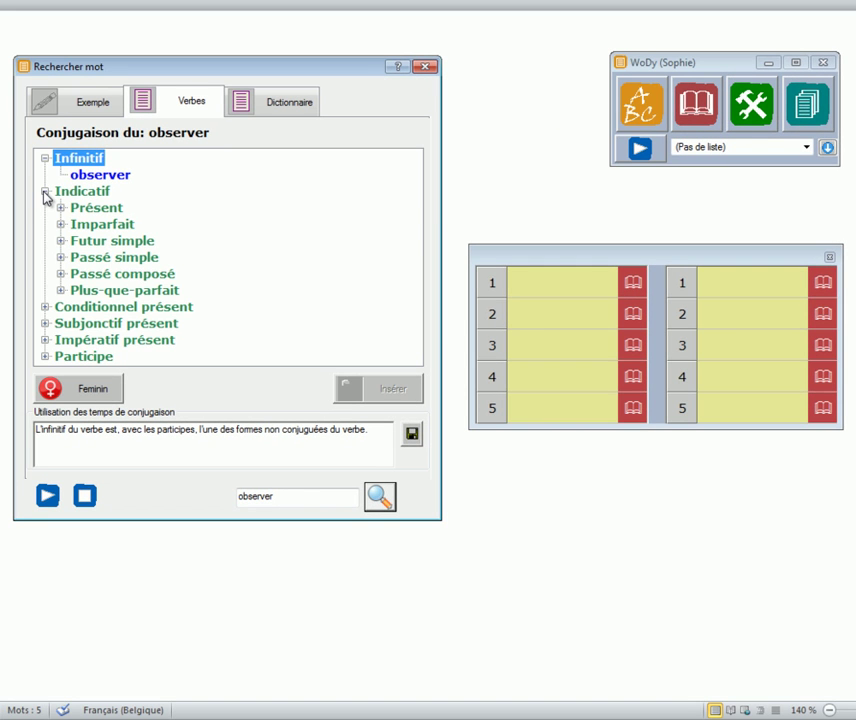
click(61, 274)
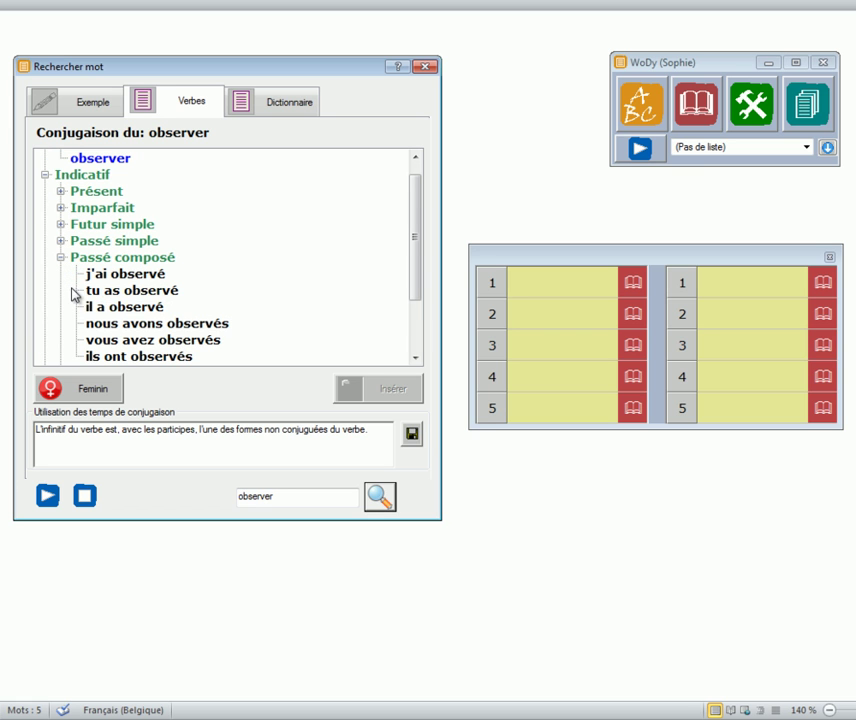
click(108, 310)
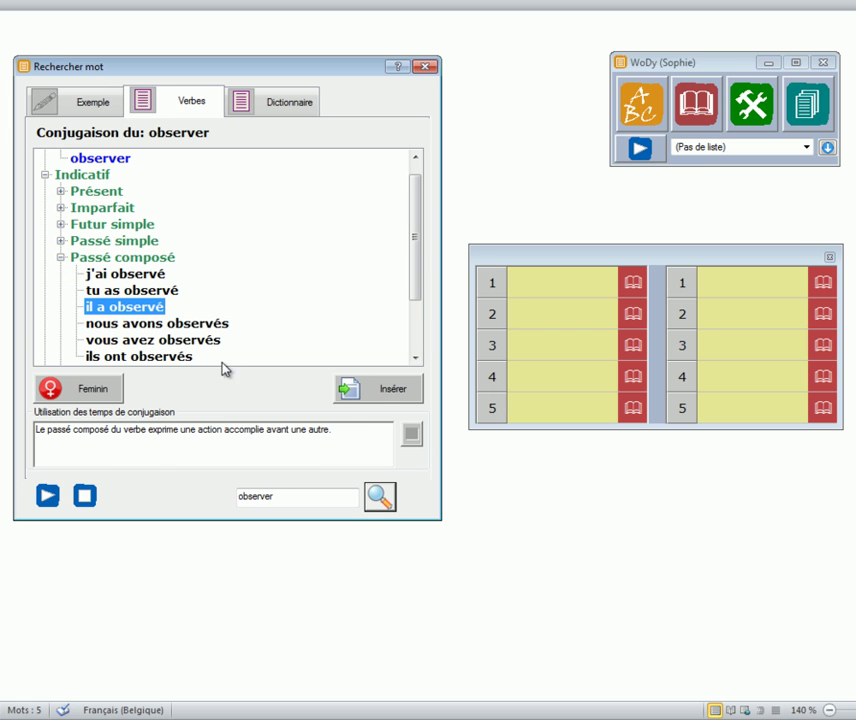
click(376, 395)
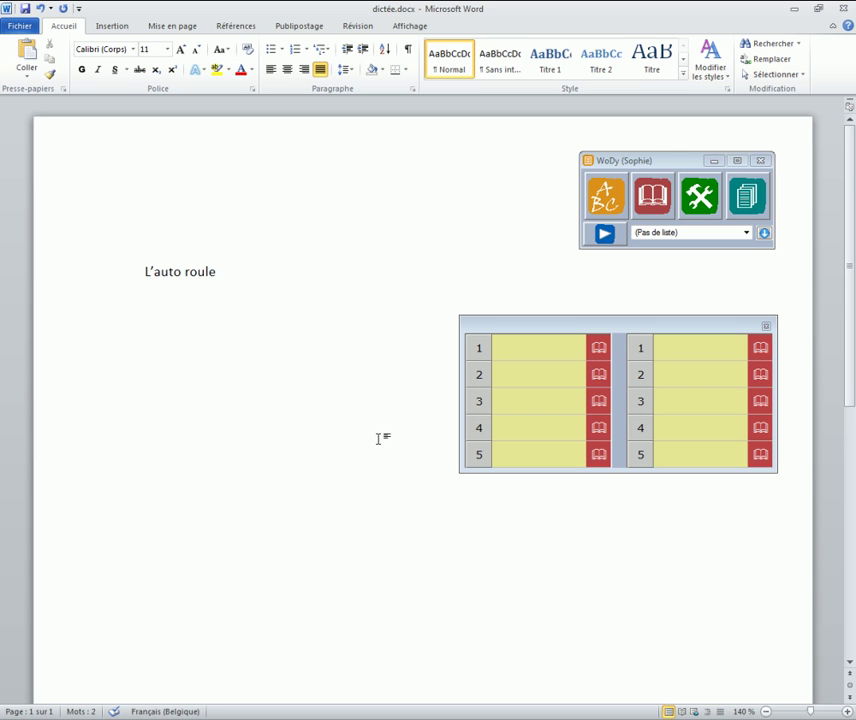
Step: Continue "L'auto roule" with "sur l'autoroute en direction", accepting the suggested "autoroute" and inserting "direction" from its dictionary entry
text(sur l'auto route)
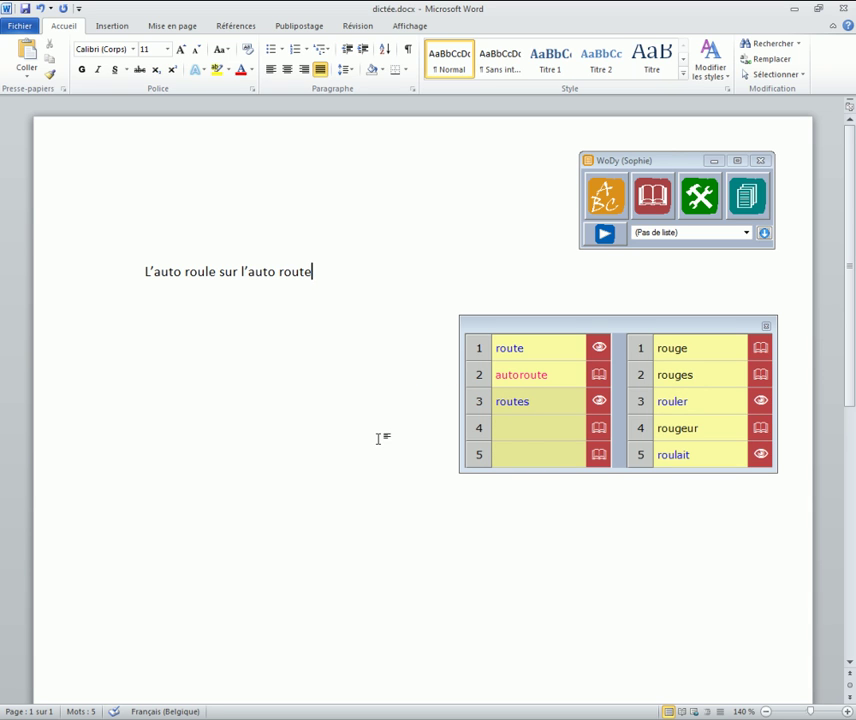
click(490, 379)
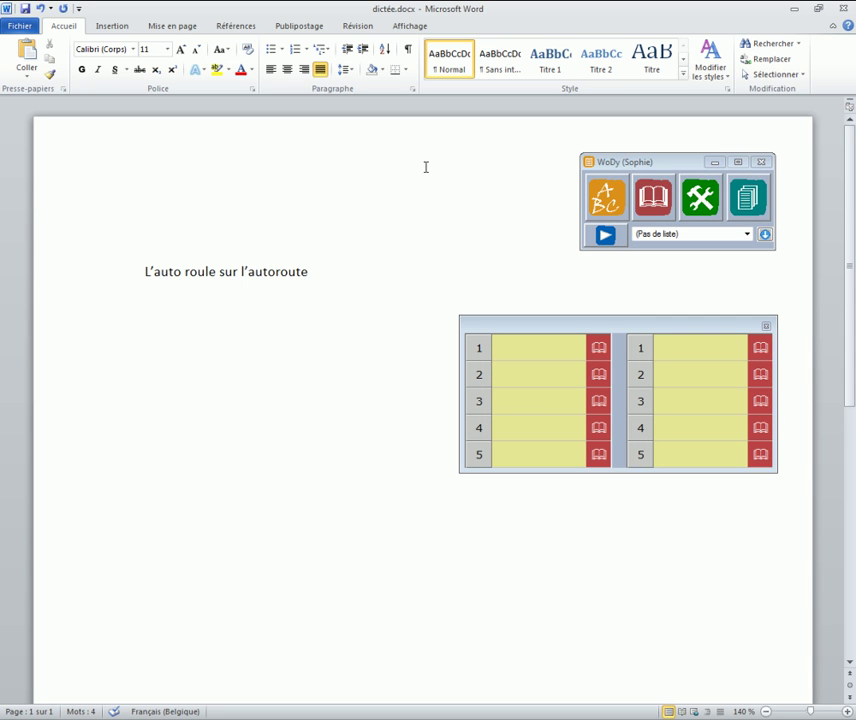
text(en dirrek)
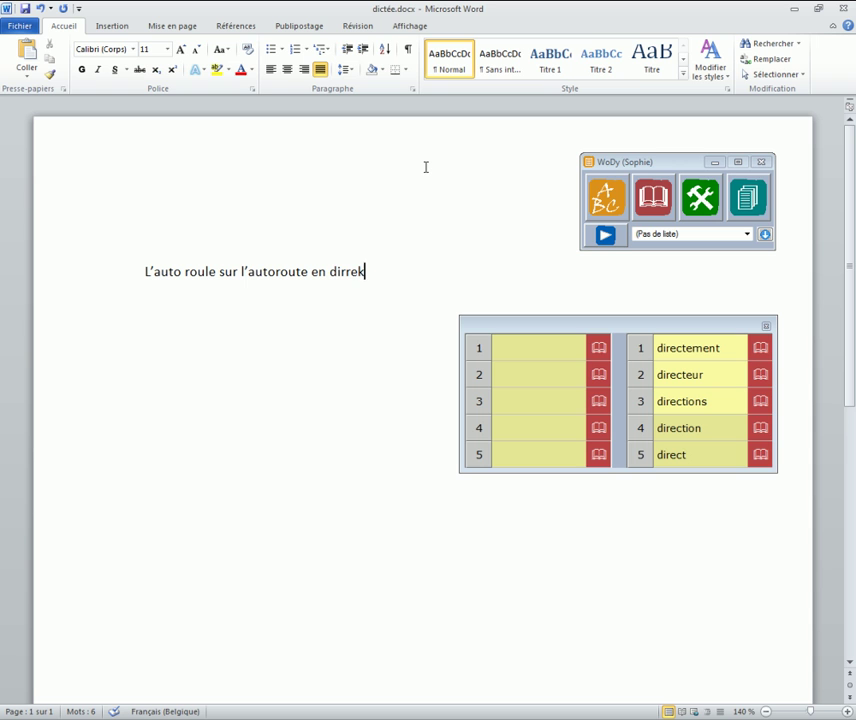
click(770, 436)
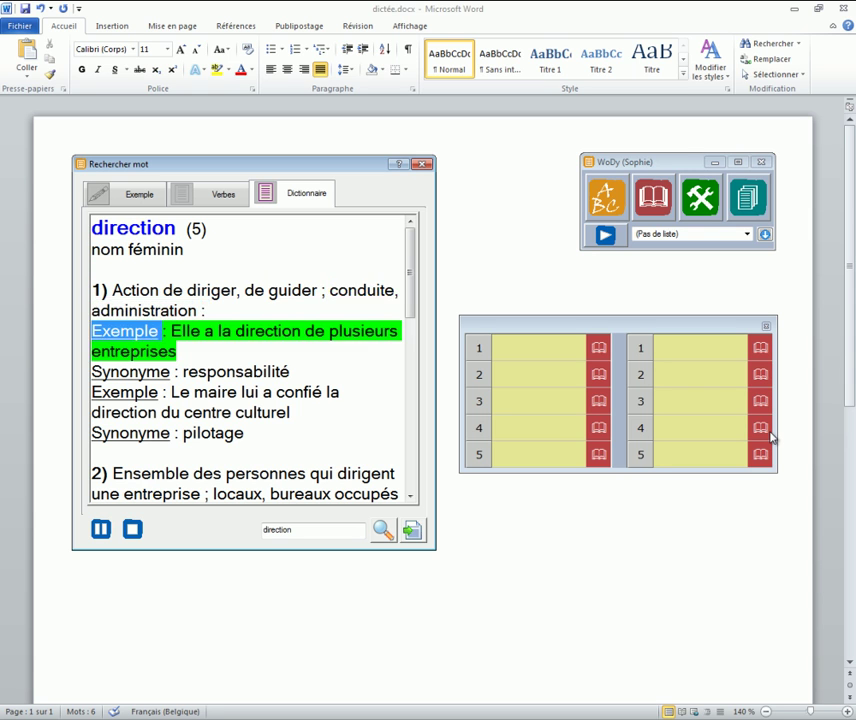
click(100, 529)
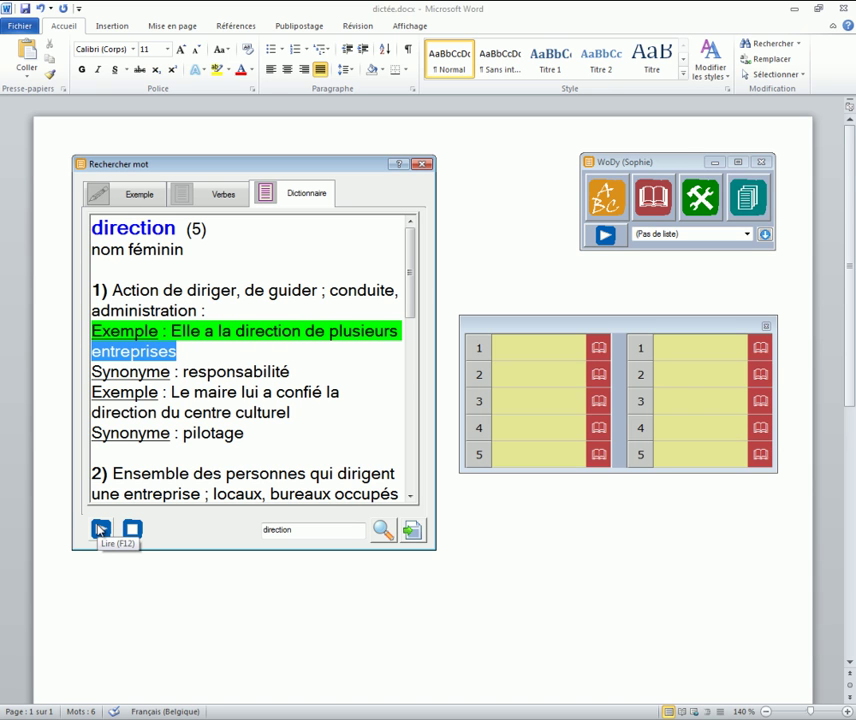
click(412, 531)
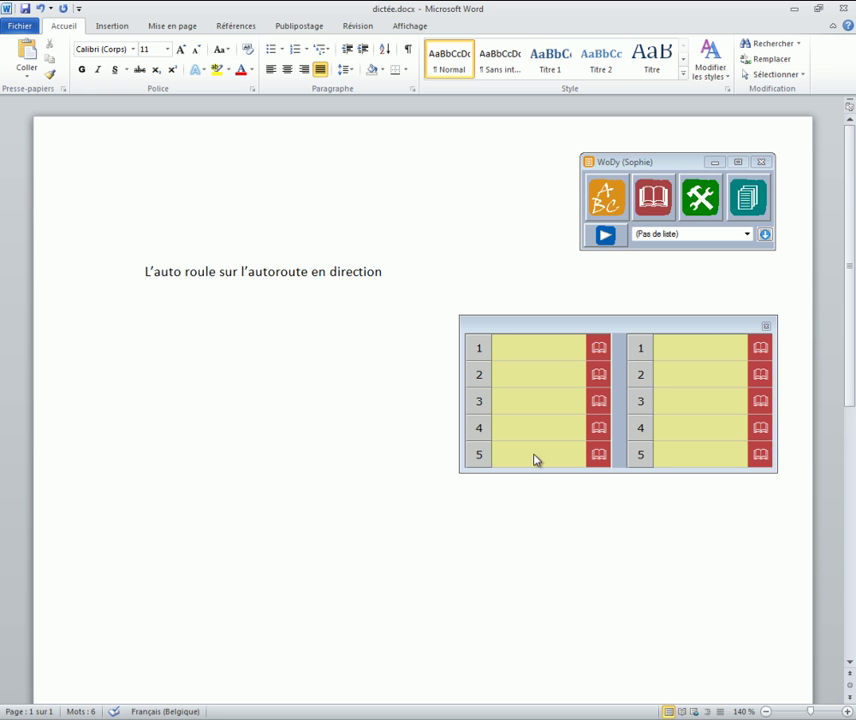
Step: Look up "paradis" in the dictionary by accepting the suggested spelling, have the definition read aloud, pause it and close the lookup
click(651, 199)
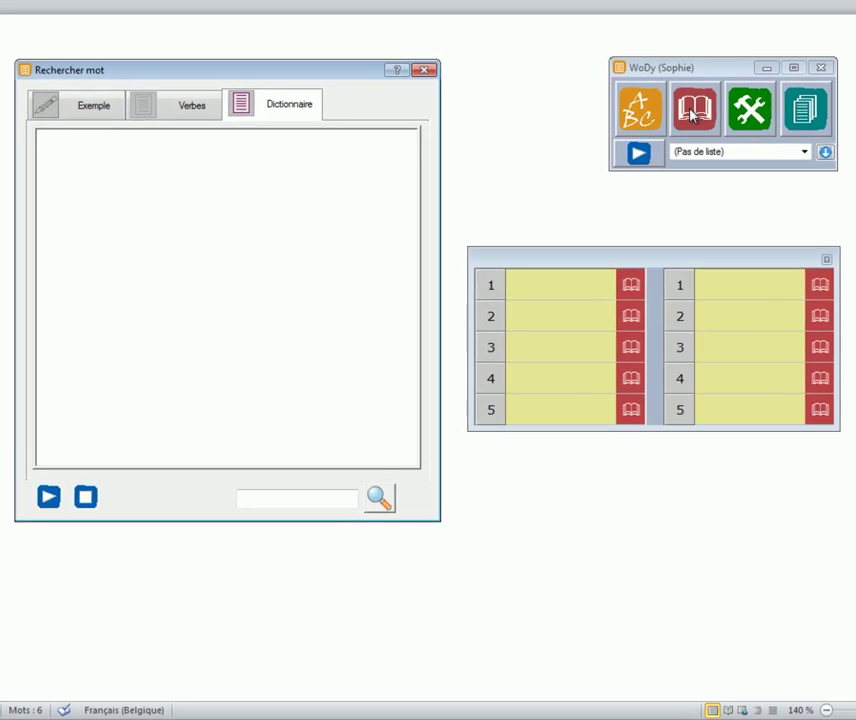
click(260, 513)
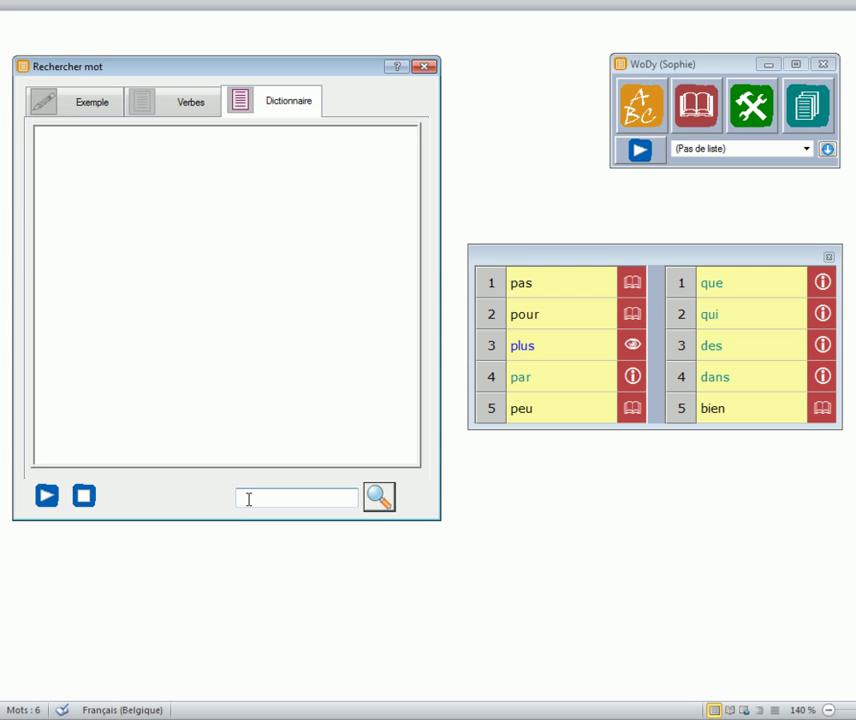
text(par)
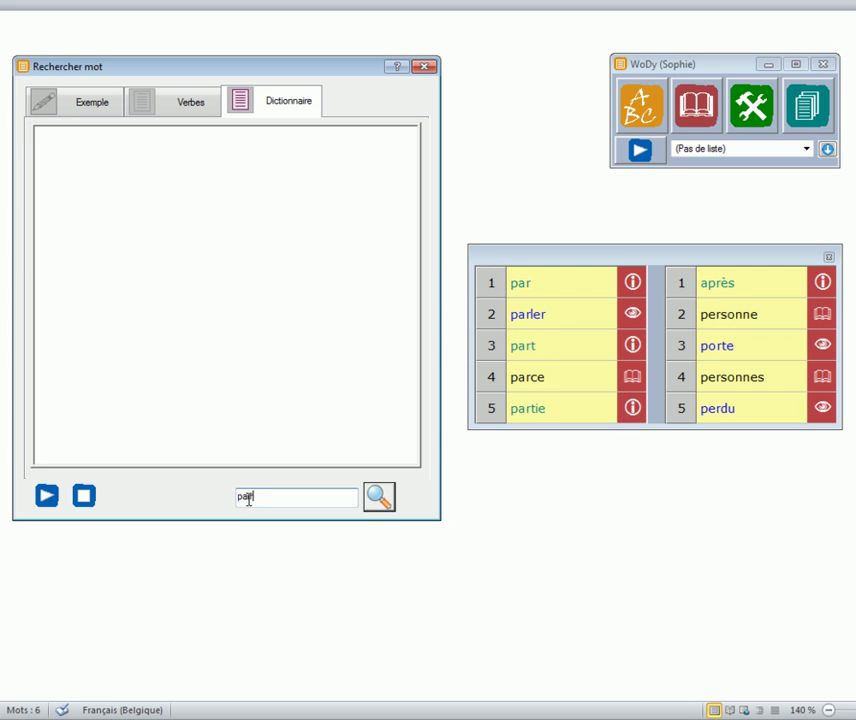
text(adi)
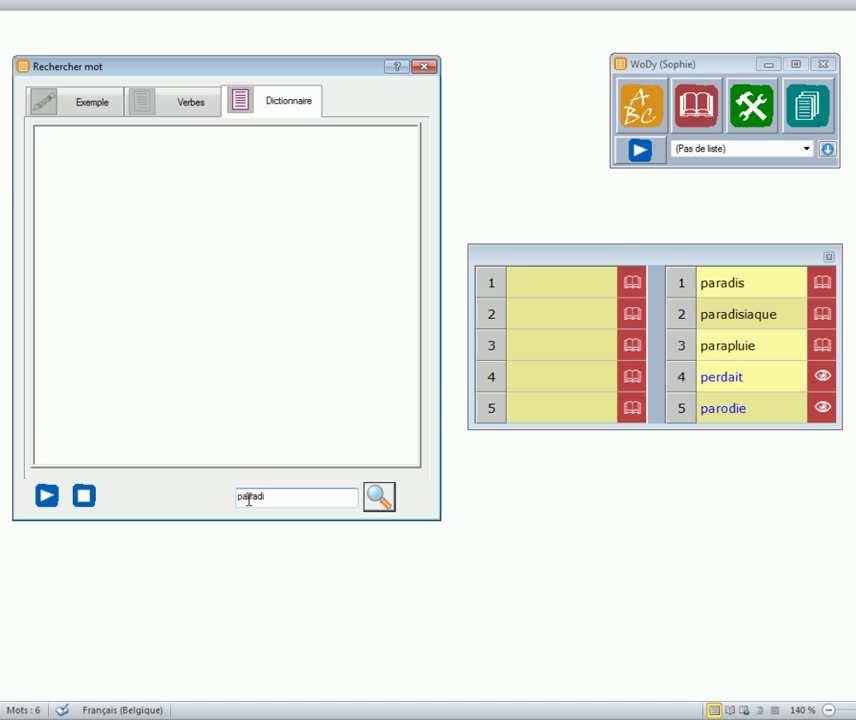
click(248, 500)
text(r)
click(695, 283)
click(376, 496)
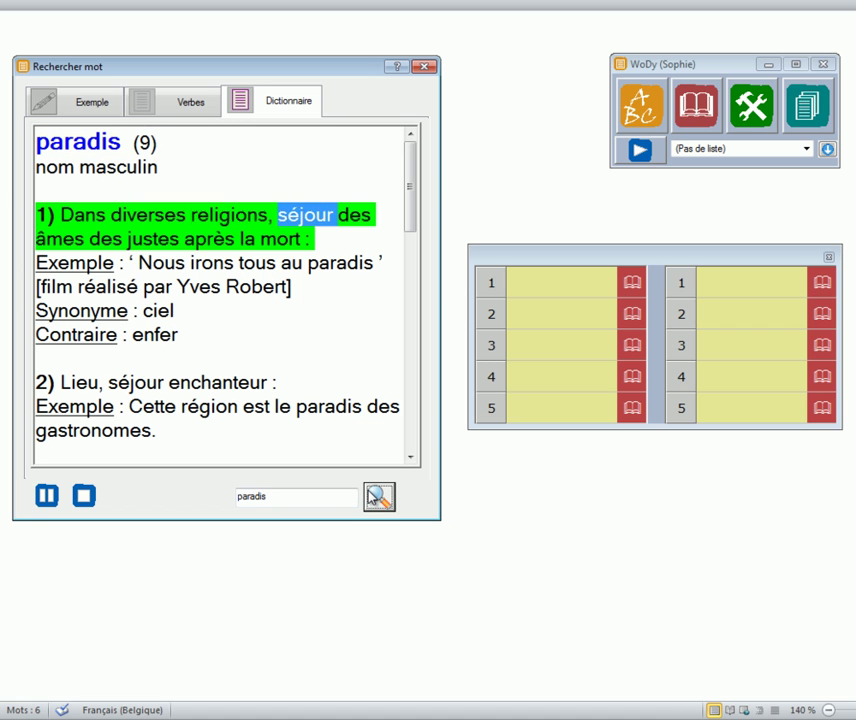
click(51, 500)
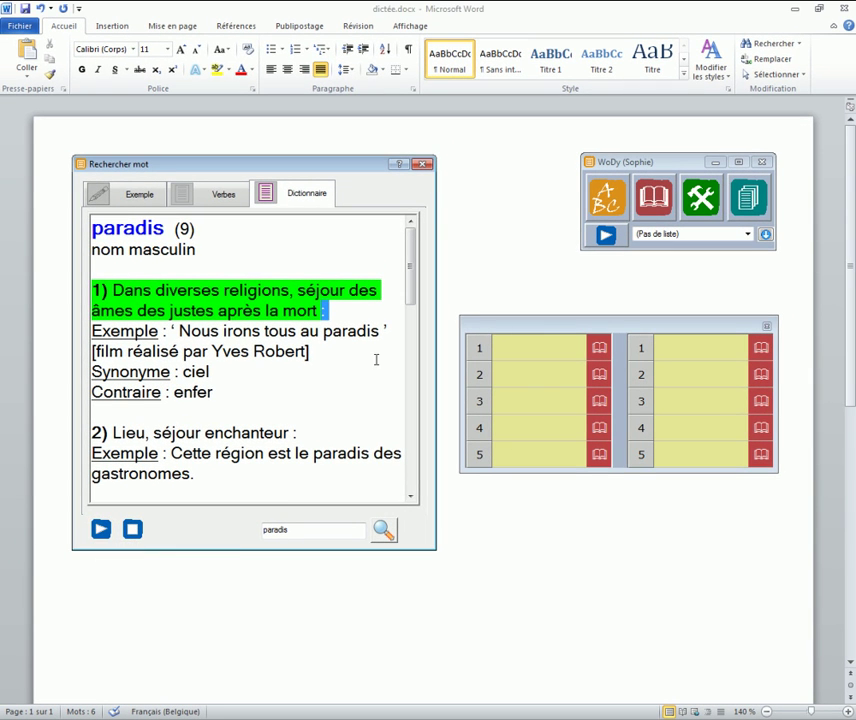
click(423, 164)
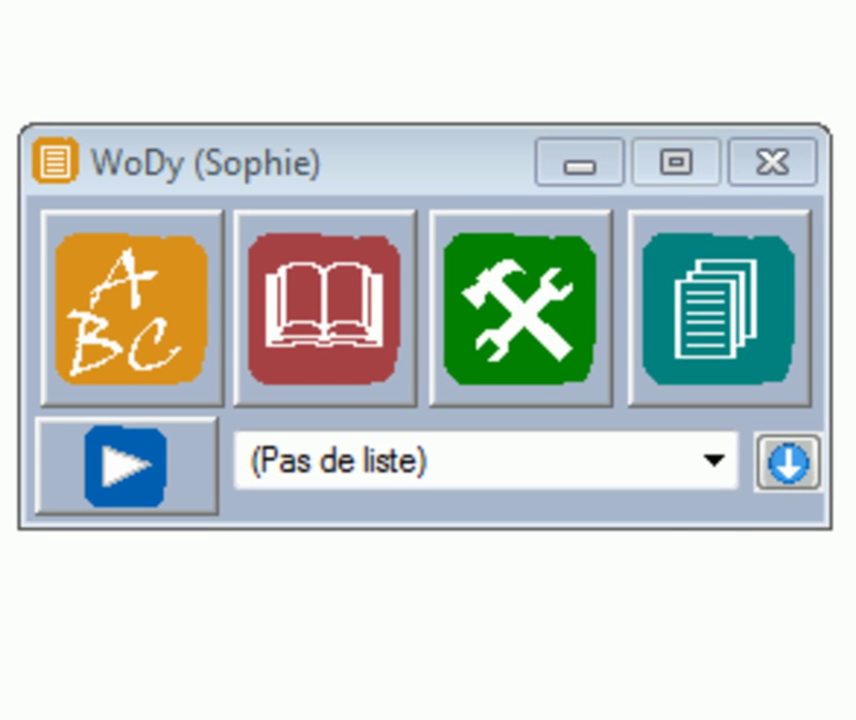
Step: Activate the Pays word list and complete the sentence with "de la Belgique", accepting the suggested country name
click(712, 478)
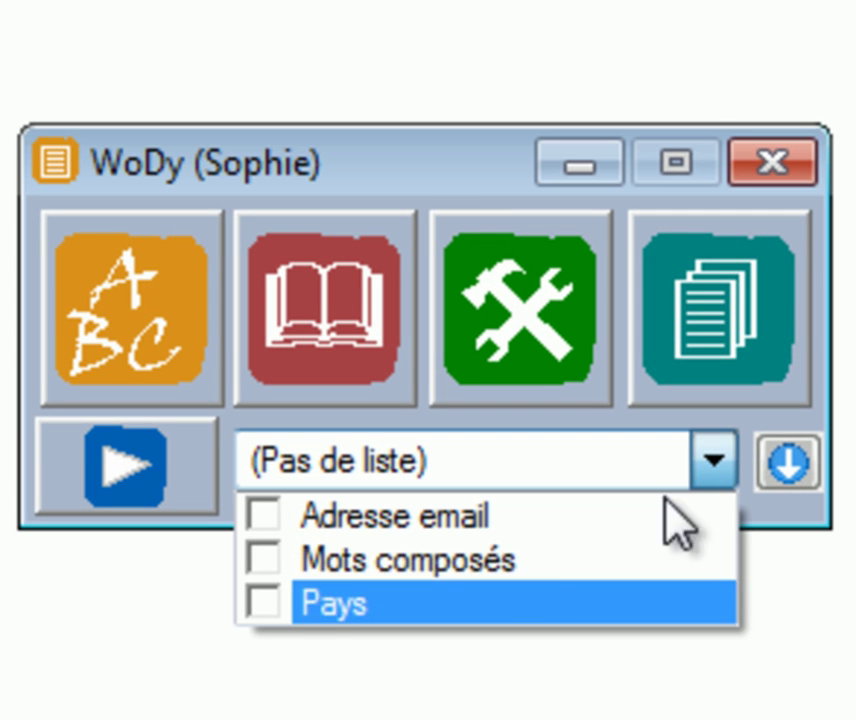
click(400, 628)
click(57, 678)
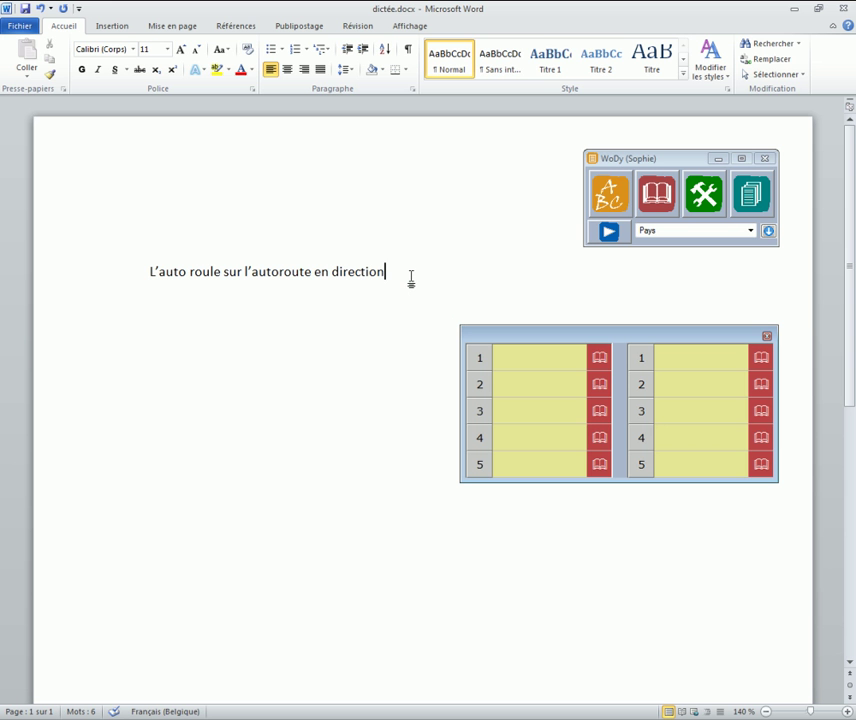
text(de la belji)
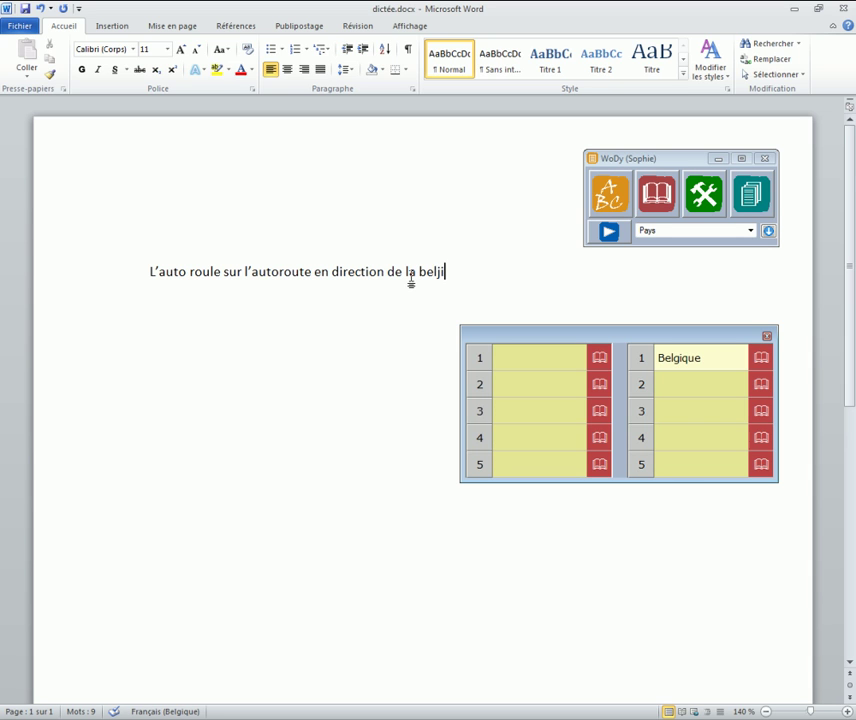
click(638, 357)
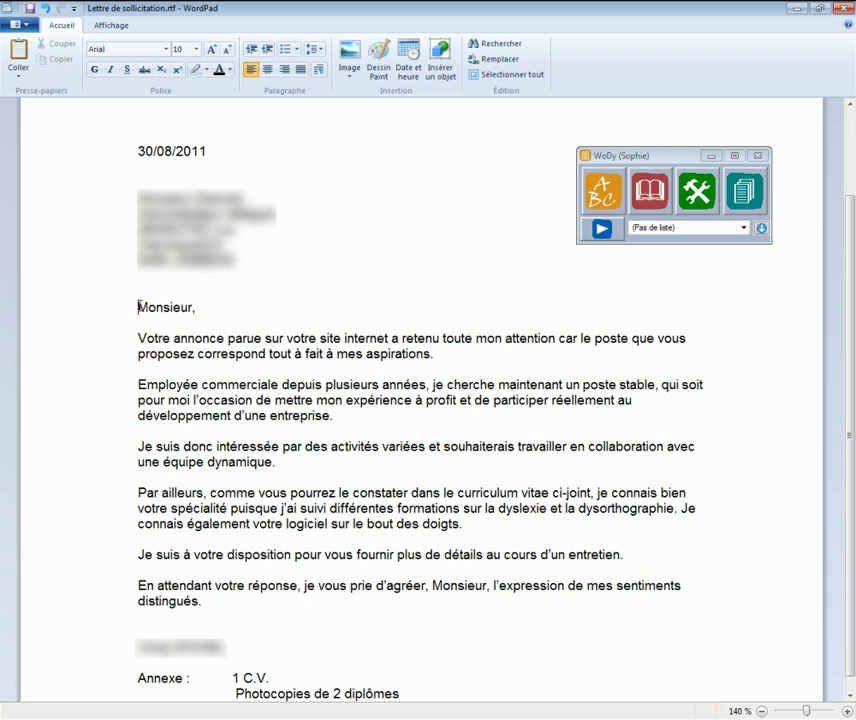
Step: Have the application letter in WordPad read aloud starting from "Monsieur,"
click(600, 230)
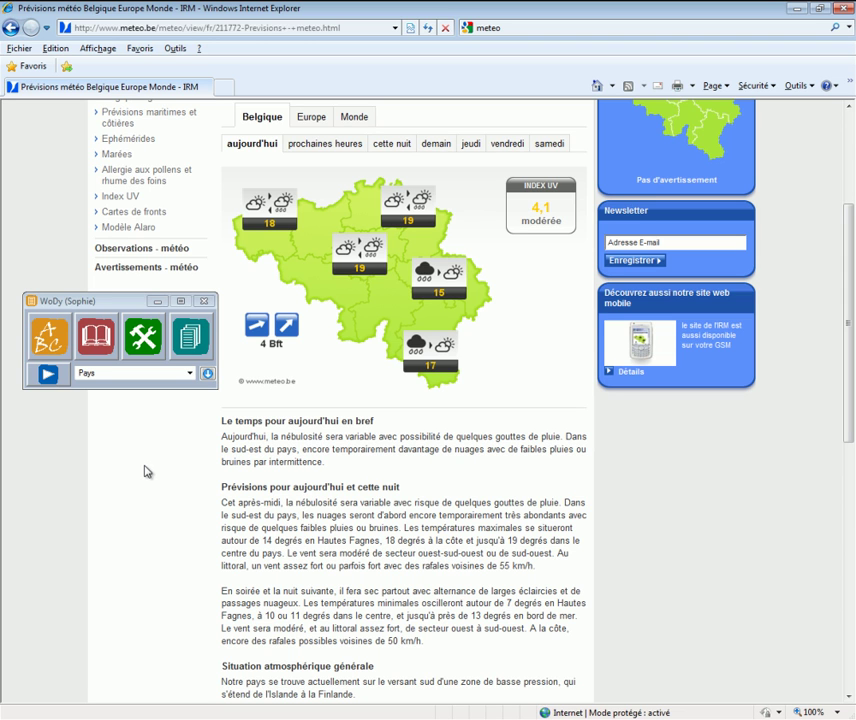
Step: Have the "Le temps pour aujourd'hui en bref" heading and paragraph on the weather page read aloud by WoDy
drag(334, 464, 226, 430)
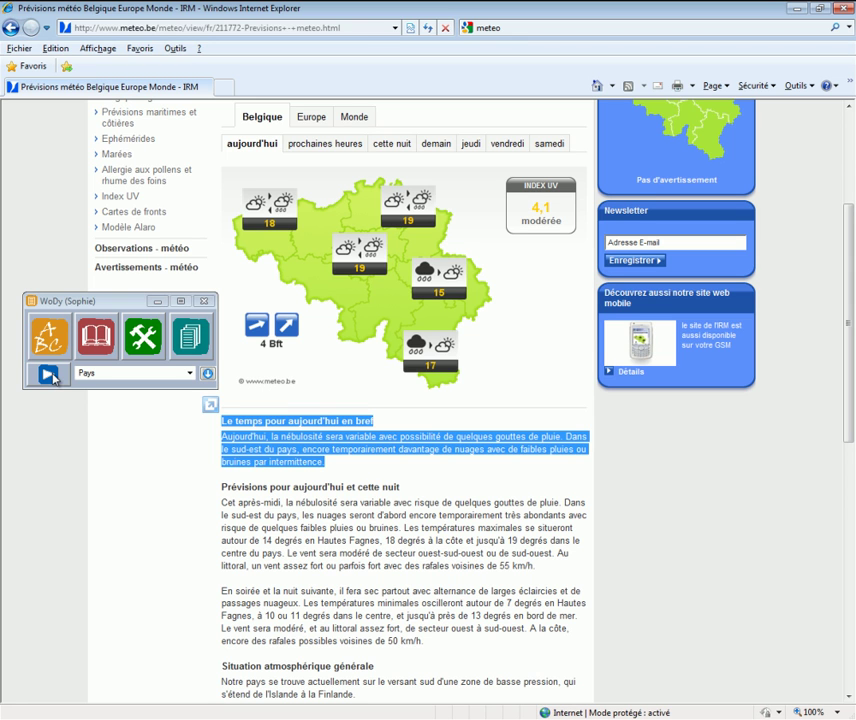
click(50, 375)
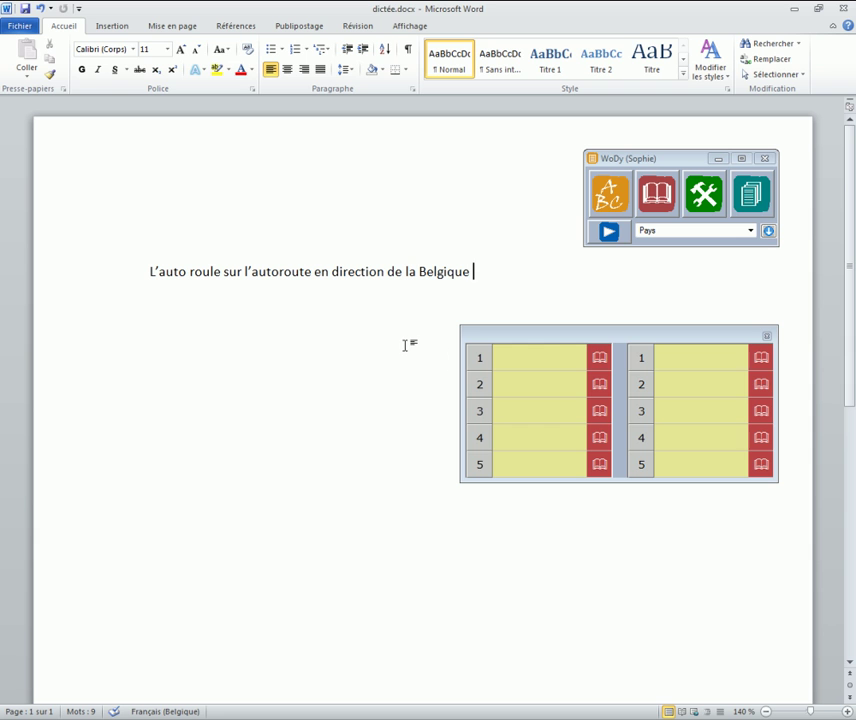
Step: Open WoDy's settings from the Word document and review the prediction, display, reading, corrections and journal options
click(712, 183)
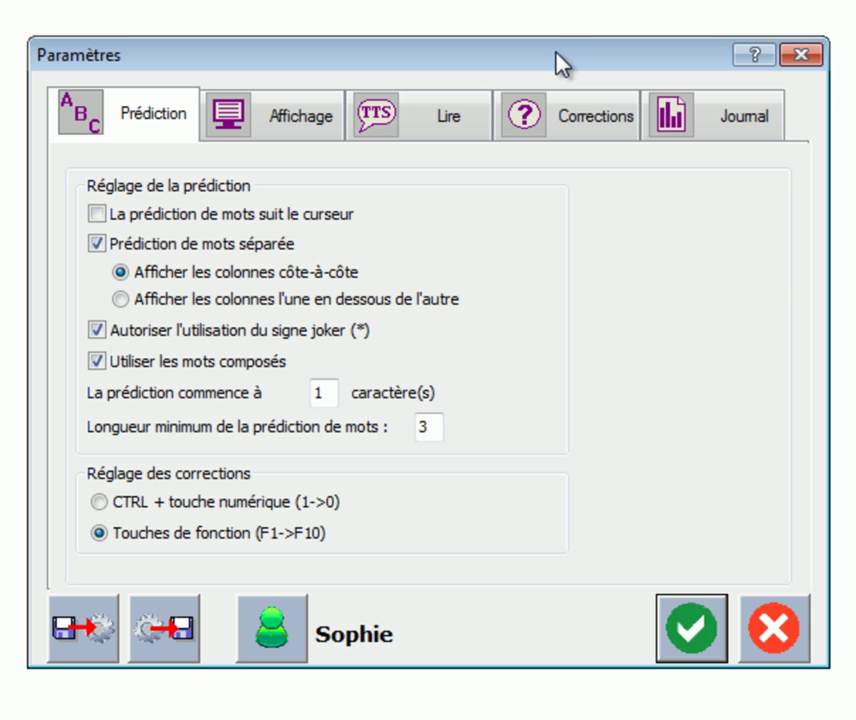
click(320, 116)
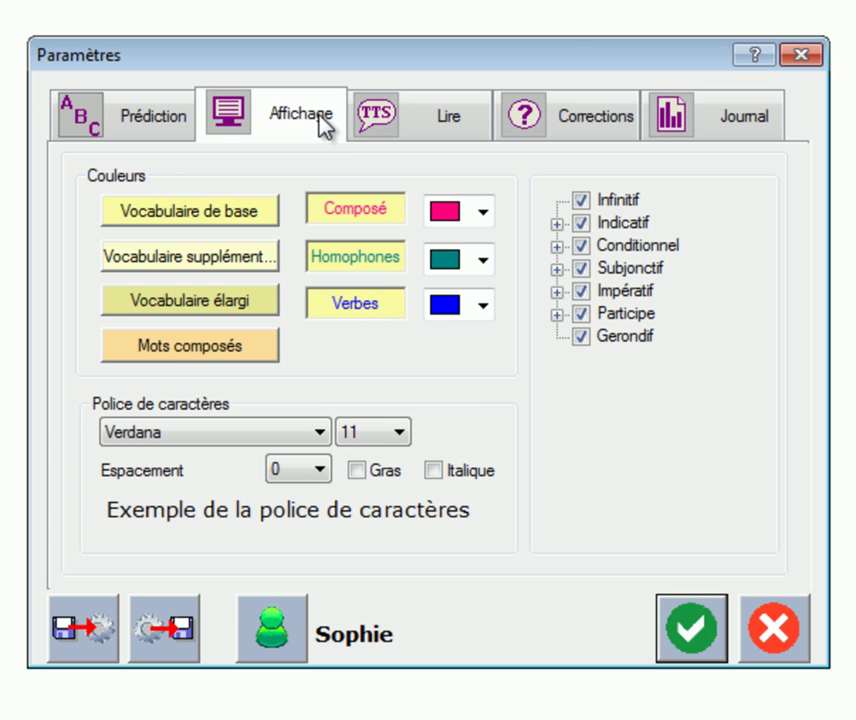
click(431, 119)
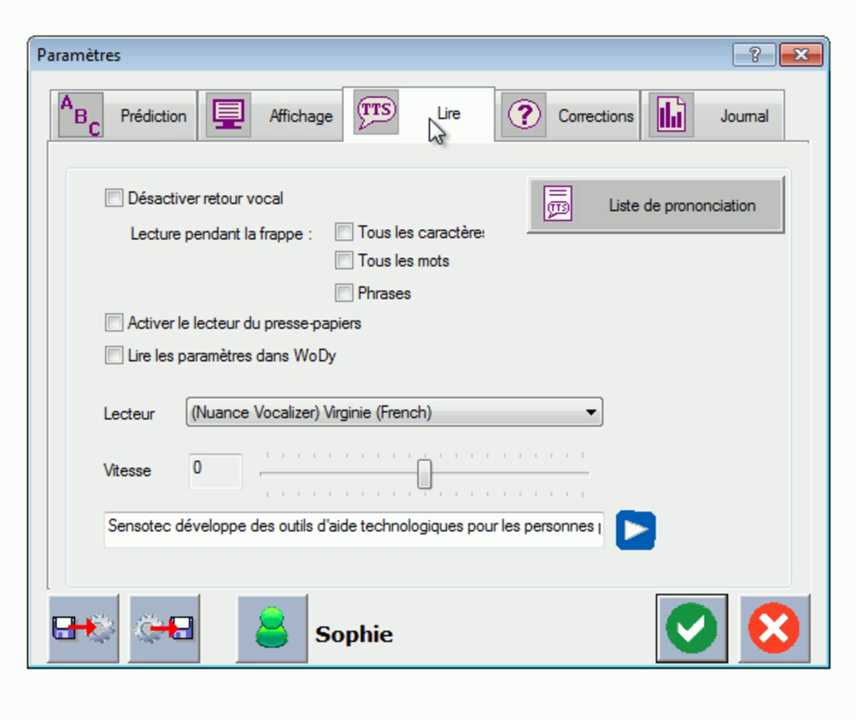
click(599, 117)
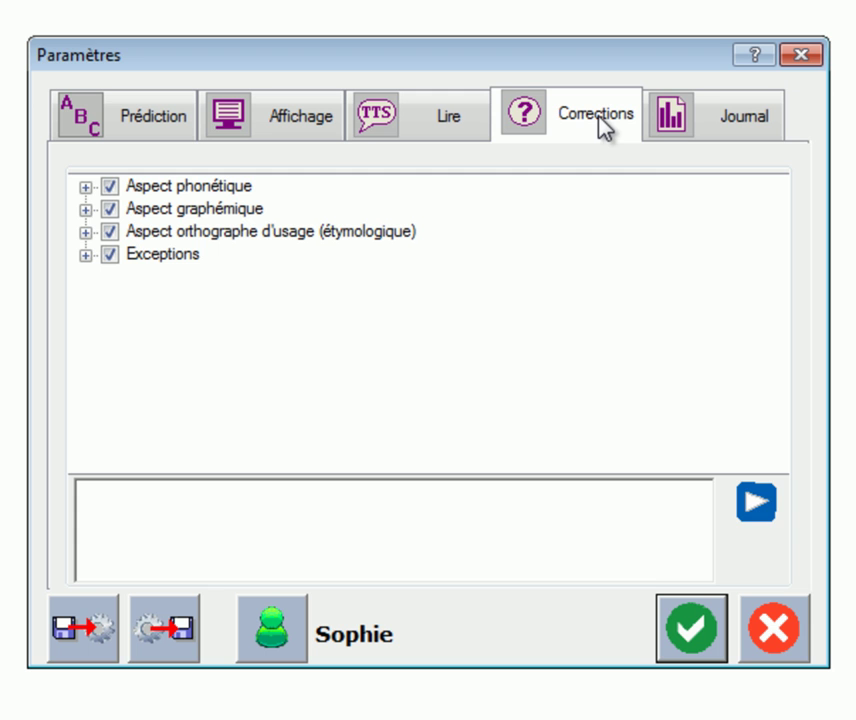
click(742, 128)
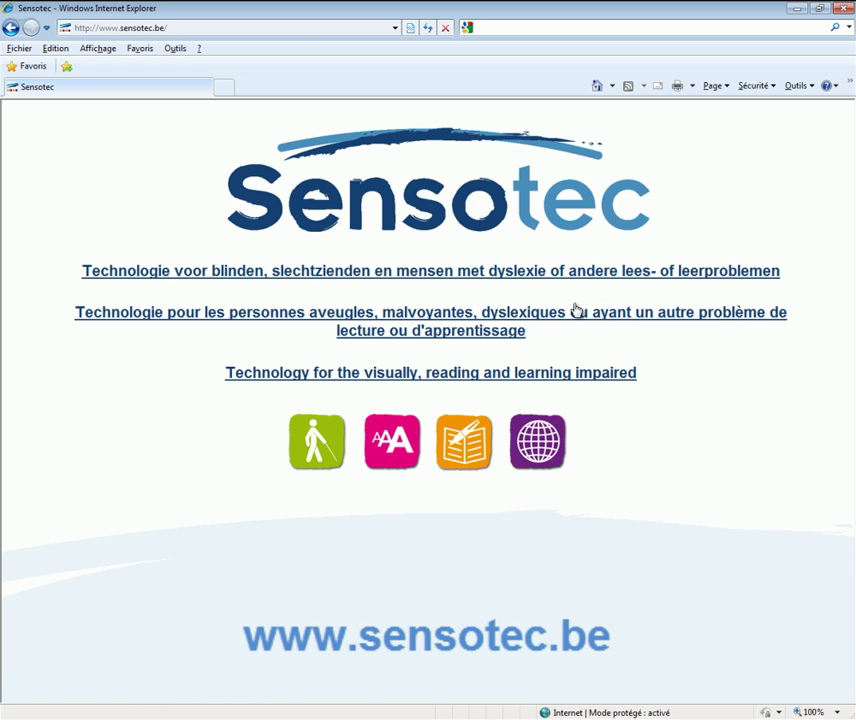
Step: On the Sensotec website, enter the French version, view the WoDy product page and open its contact form
click(565, 318)
click(295, 167)
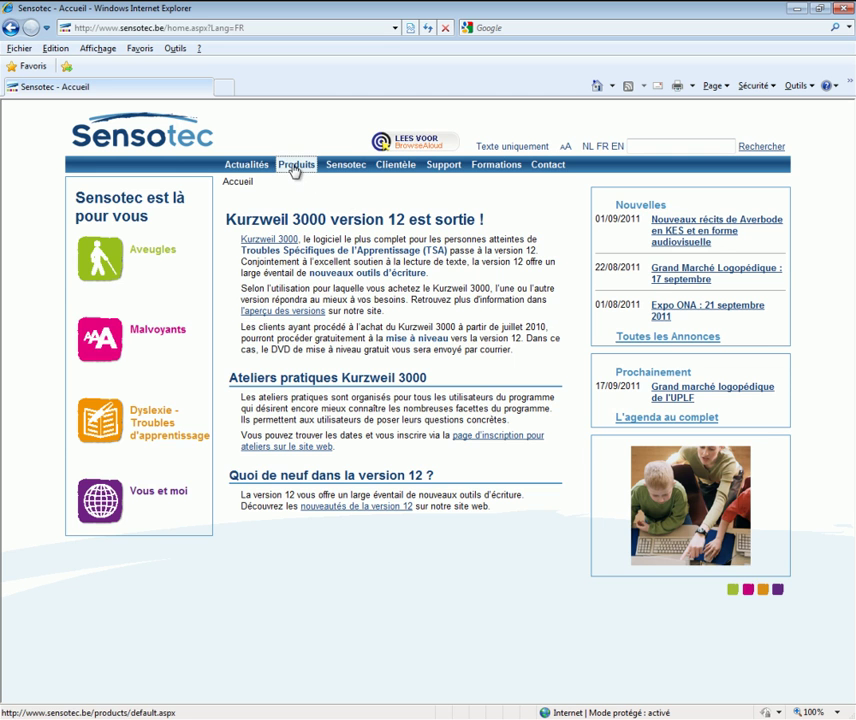
click(646, 210)
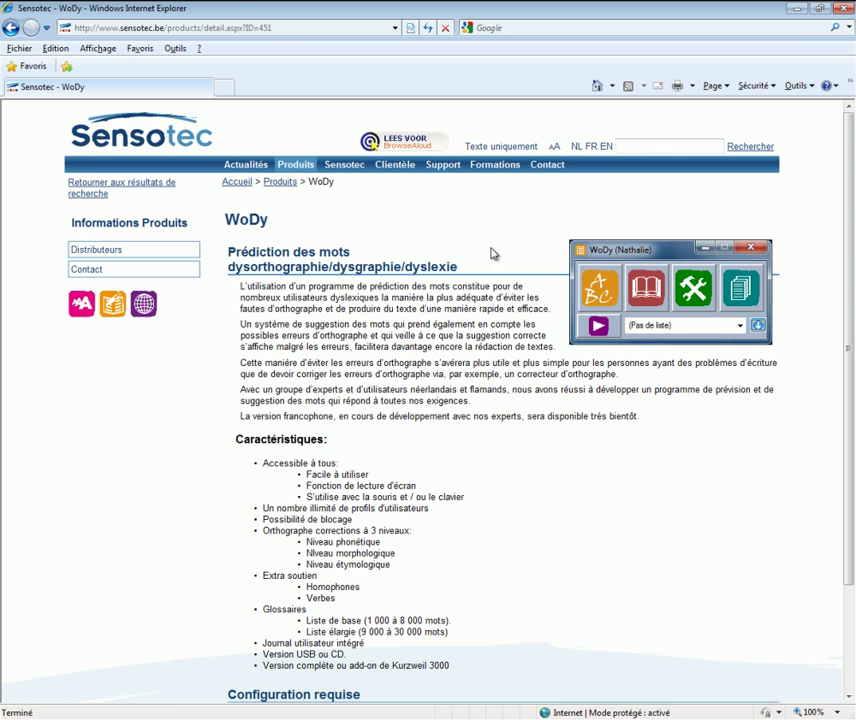
click(131, 271)
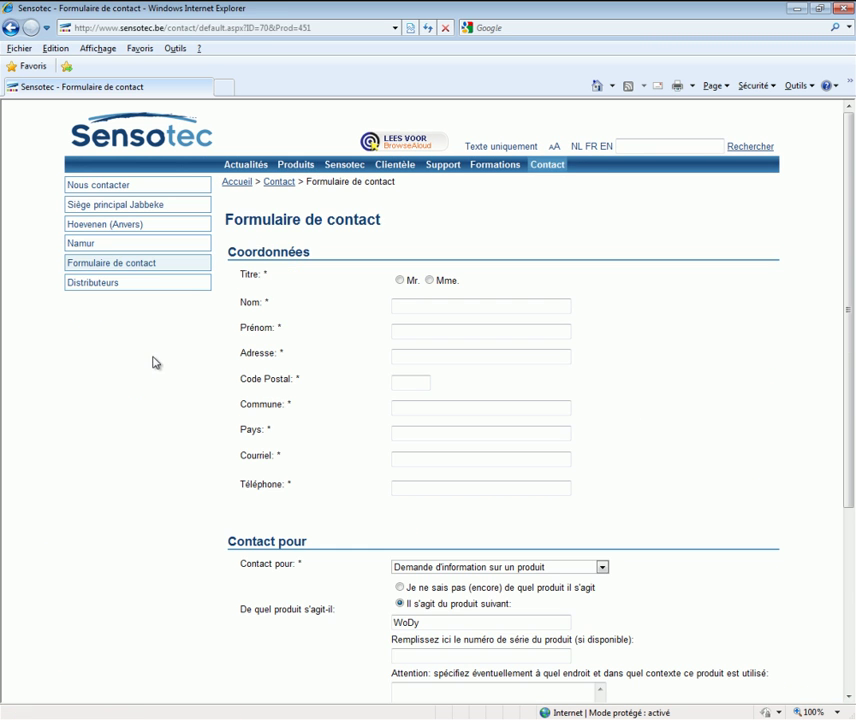